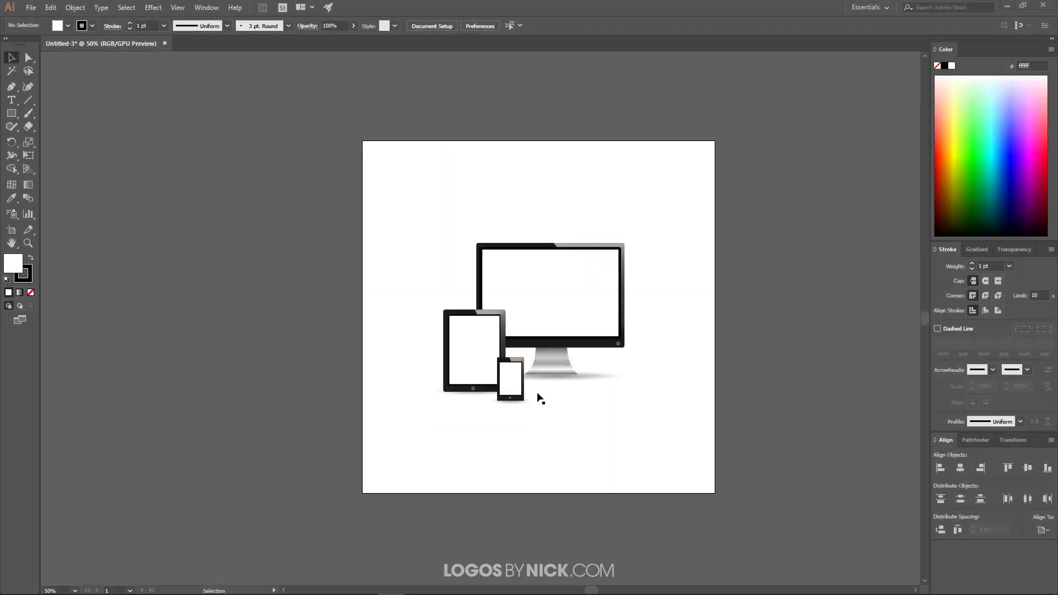
Step: Drag the 960 × 689 px devices image off the artboard onto the pasteboard at left
{"action": "left_click", "coordinate": [522, 292]}
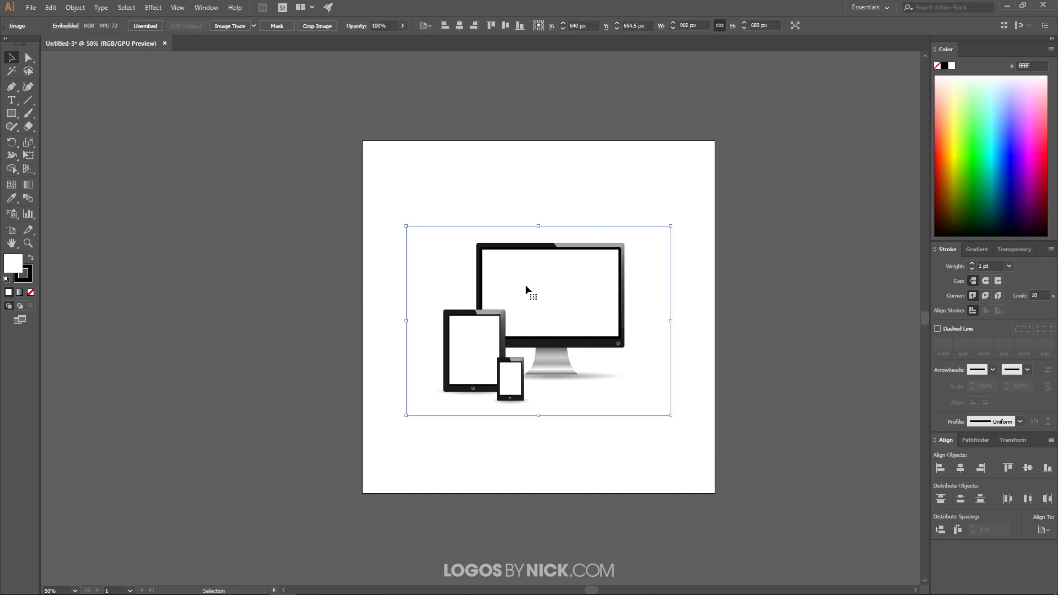
{"action": "left_click_drag", "start_coordinate": [598, 344], "coordinate": [276, 313]}
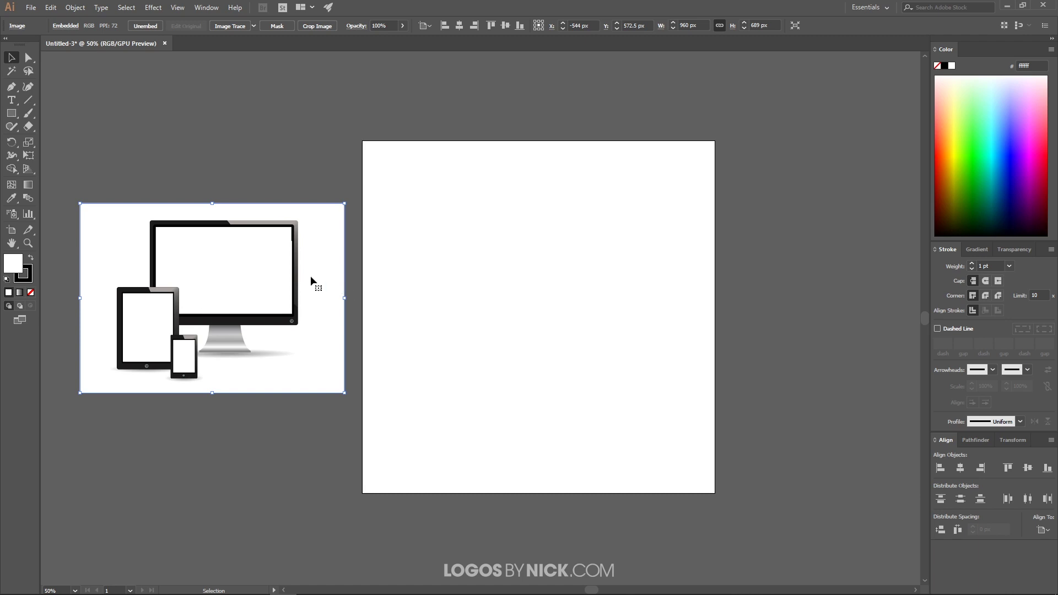
Step: Nudge the devices image slightly and lower its opacity to 40%
{"action": "left_click", "coordinate": [178, 8]}
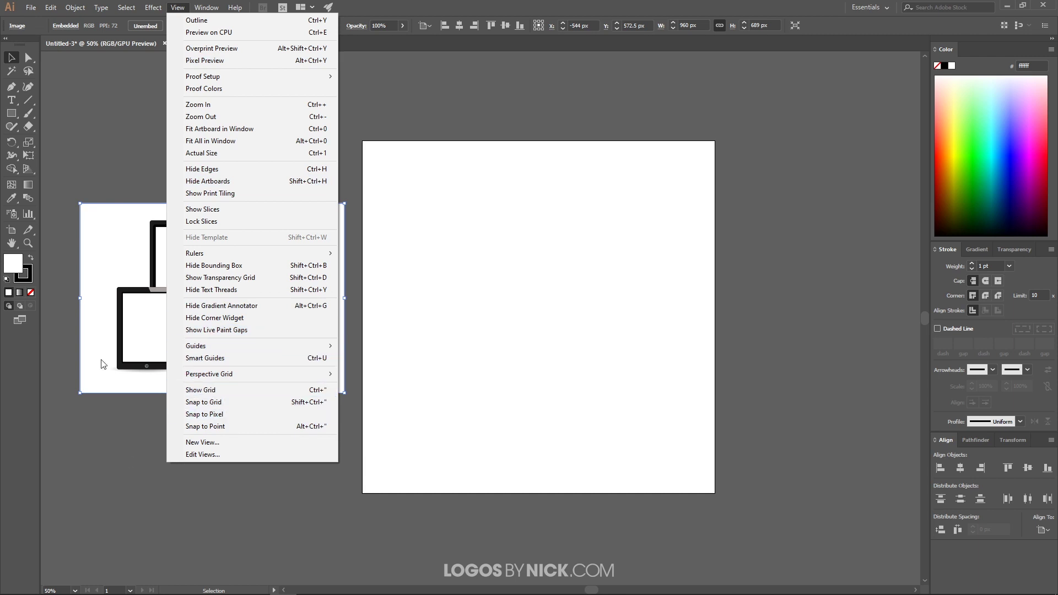
{"action": "left_click", "coordinate": [100, 215]}
{"action": "left_click_drag", "start_coordinate": [201, 217], "coordinate": [206, 210]}
{"action": "left_click", "coordinate": [404, 25]}
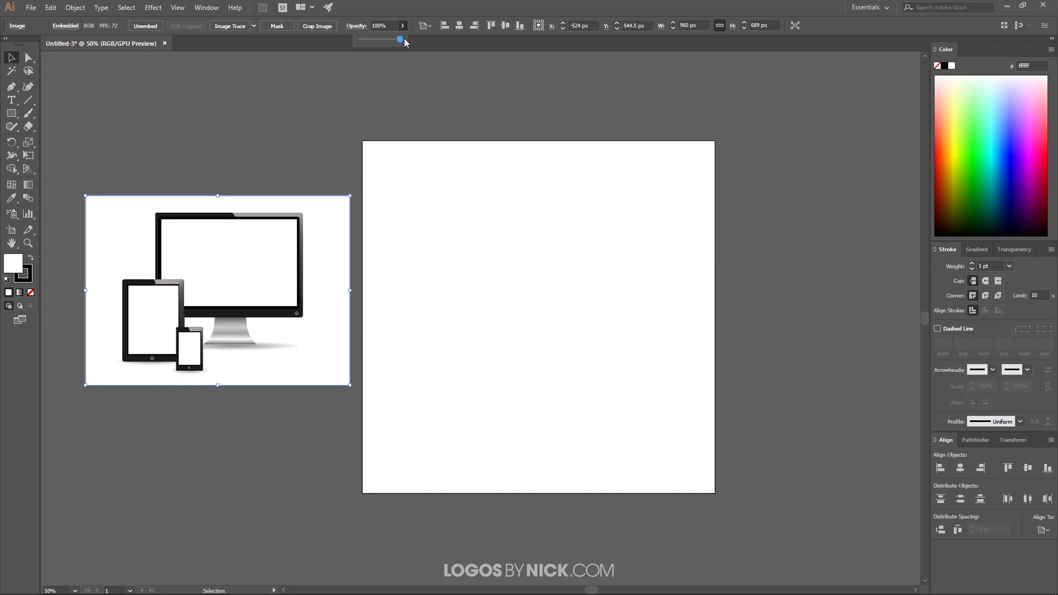
{"action": "left_click_drag", "start_coordinate": [401, 38], "coordinate": [378, 38]}
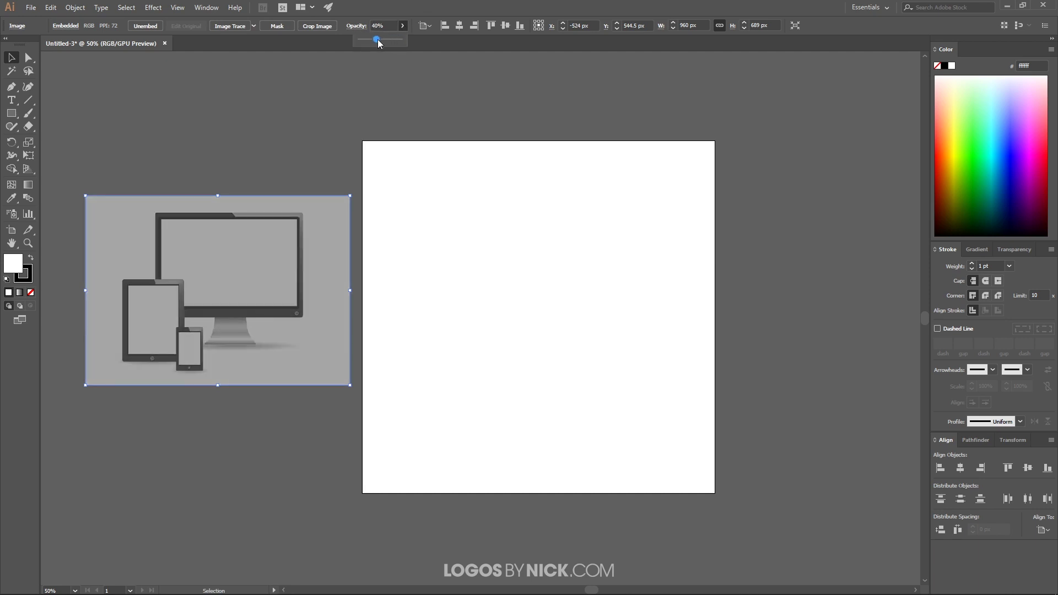
Step: Deselect the image, zoom in on the monitor's left edge near the tablet, and select the Pen tool
{"action": "left_click", "coordinate": [214, 172]}
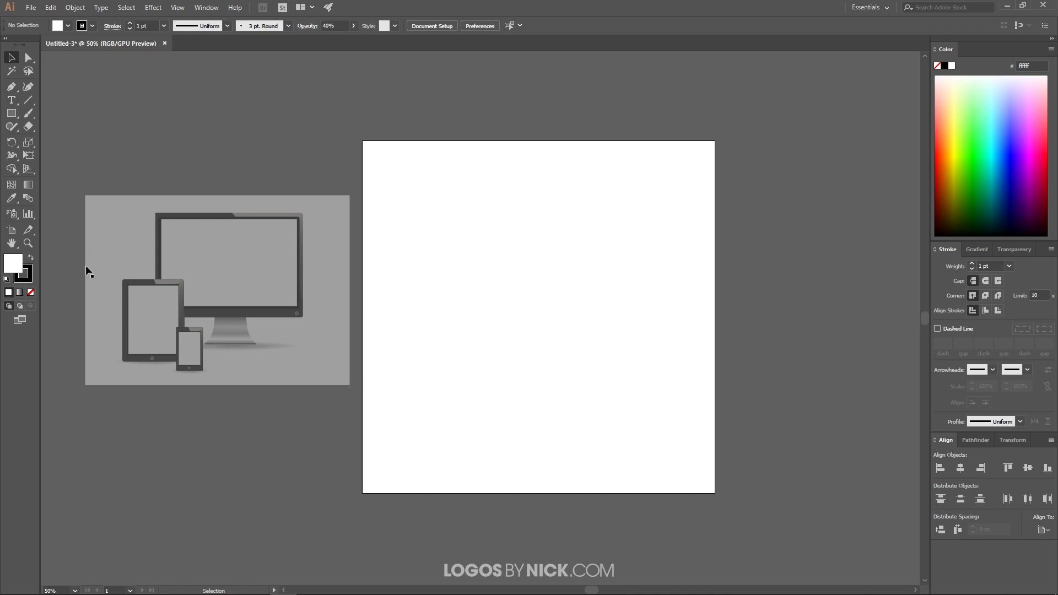
{"action": "left_click_drag", "start_coordinate": [127, 267], "coordinate": [305, 325]}
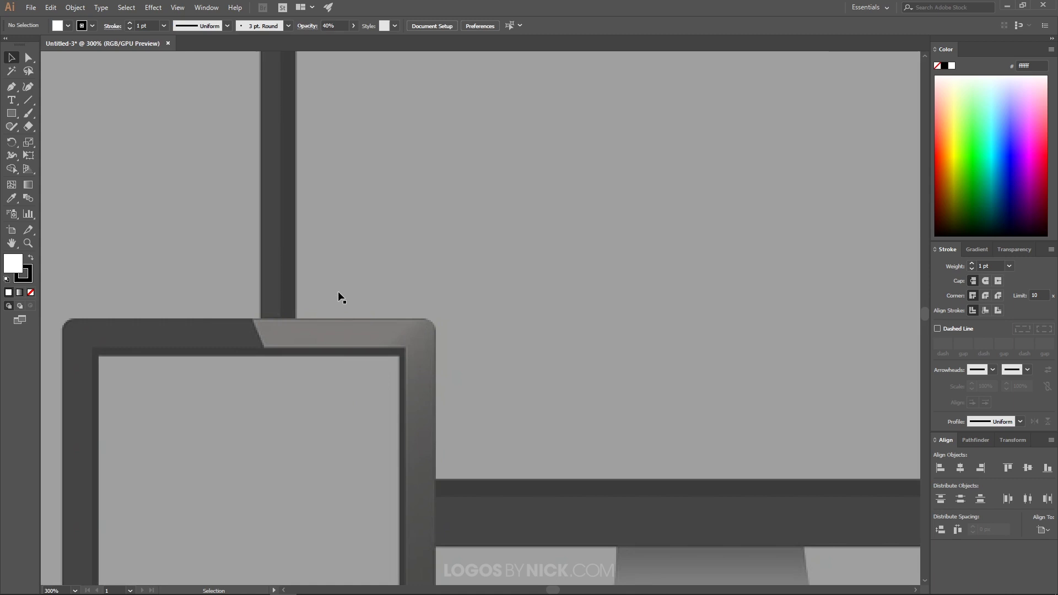
{"action": "left_click_drag", "start_coordinate": [382, 288], "coordinate": [425, 336]}
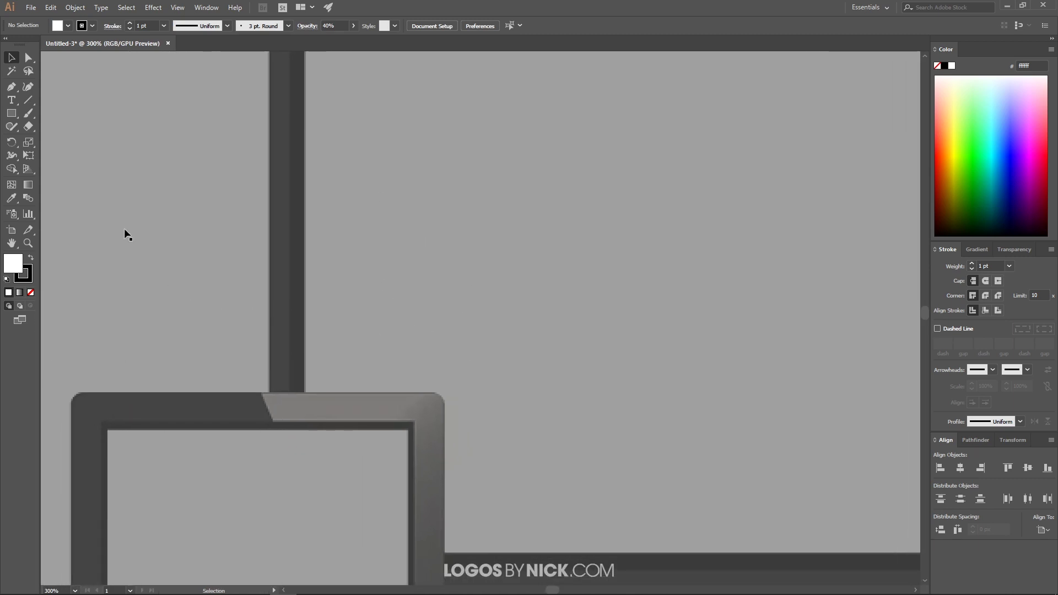
{"action": "left_click", "coordinate": [13, 88]}
{"action": "scroll", "coordinate": [137, 390], "scroll_direction": "down", "scroll_amount": 1}
{"action": "scroll", "coordinate": [425, 505], "scroll_direction": "down", "scroll_amount": 1}
{"action": "scroll", "coordinate": [380, 482], "scroll_direction": "down", "scroll_amount": 1}
{"action": "scroll", "coordinate": [354, 444], "scroll_direction": "up", "scroll_amount": 2}
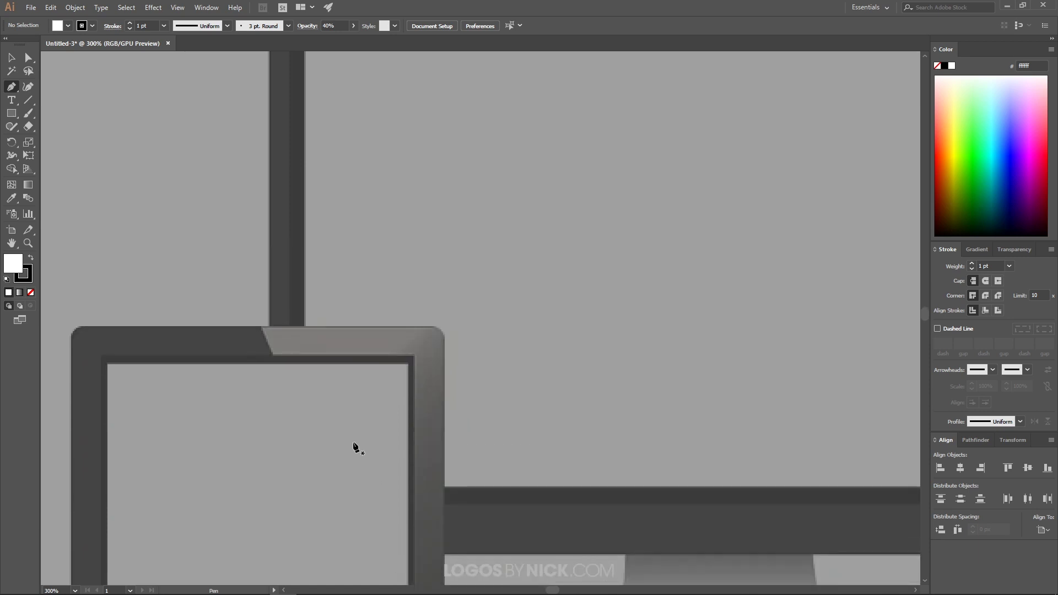
{"action": "scroll", "coordinate": [375, 308], "scroll_direction": "up", "scroll_amount": 1}
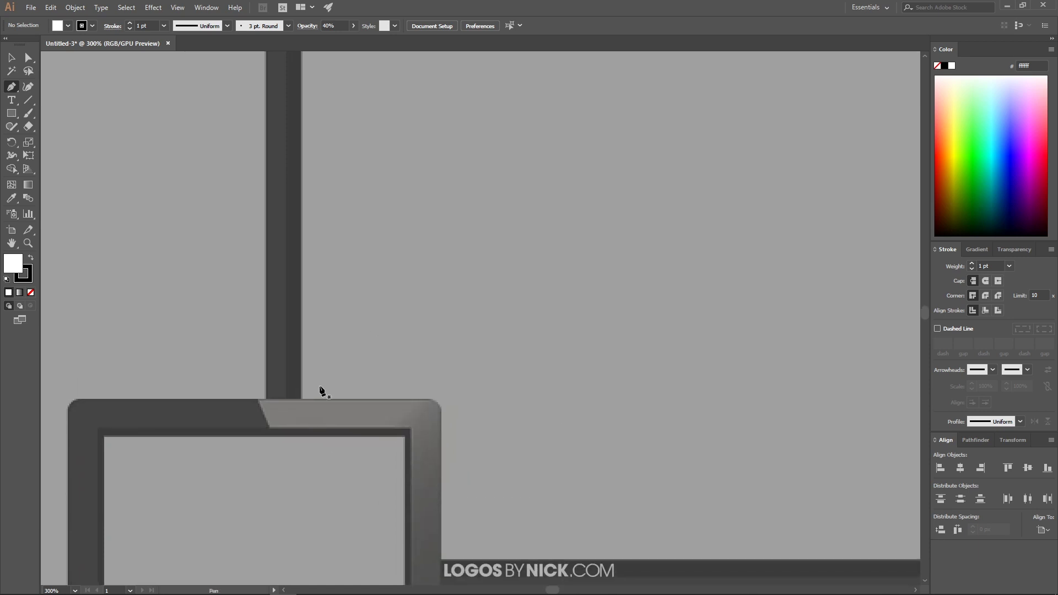
Step: Trace from the tablet–monitor junction around the monitor's rounded top-left corner, with fill set to None
{"action": "left_click", "coordinate": [265, 398]}
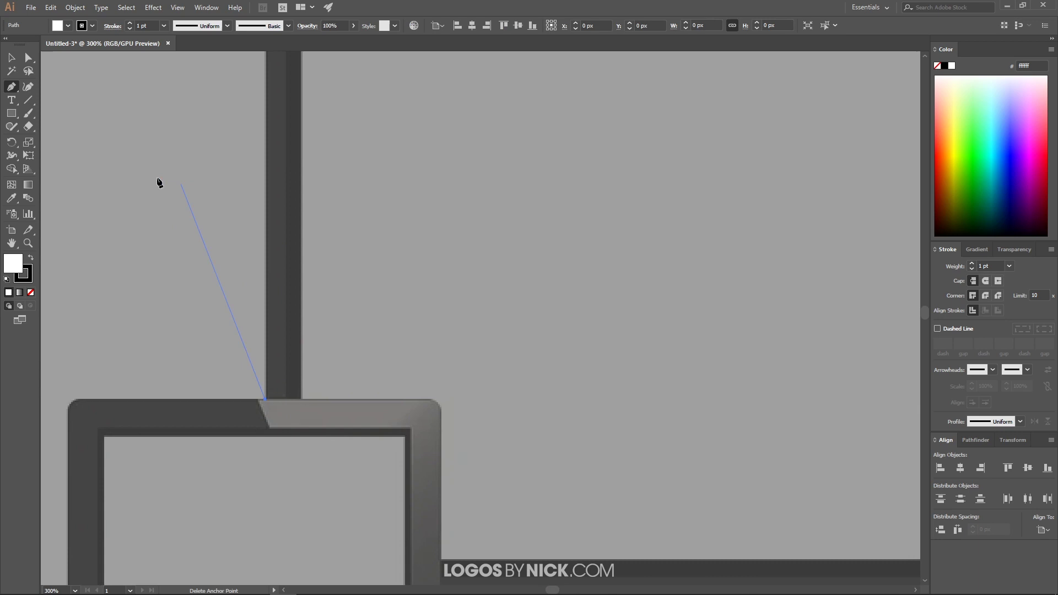
{"action": "left_click_drag", "start_coordinate": [397, 158], "coordinate": [366, 309]}
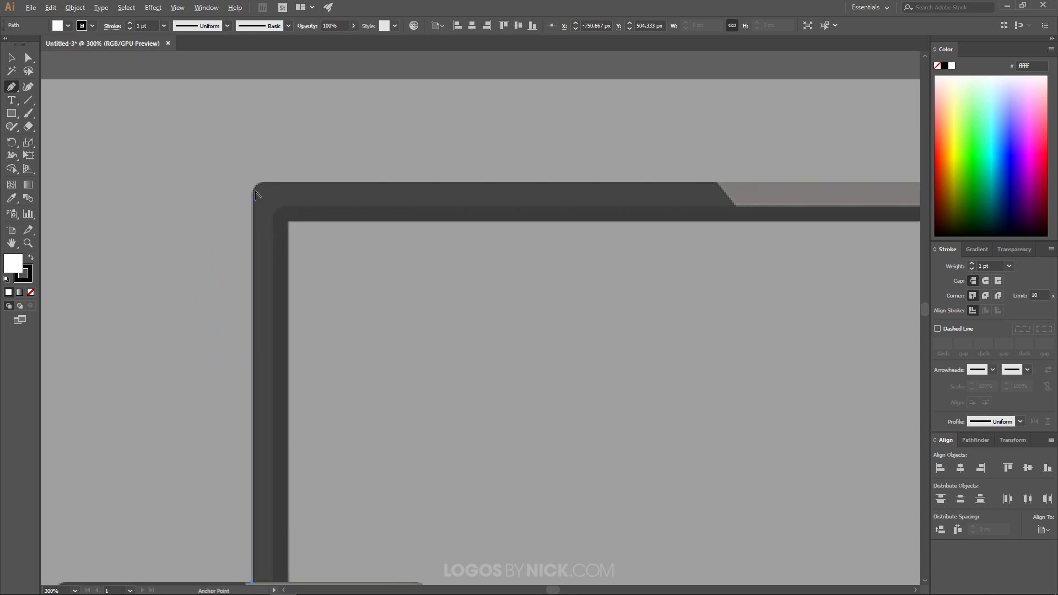
{"action": "scroll", "coordinate": [257, 210], "scroll_direction": "up", "scroll_amount": 3}
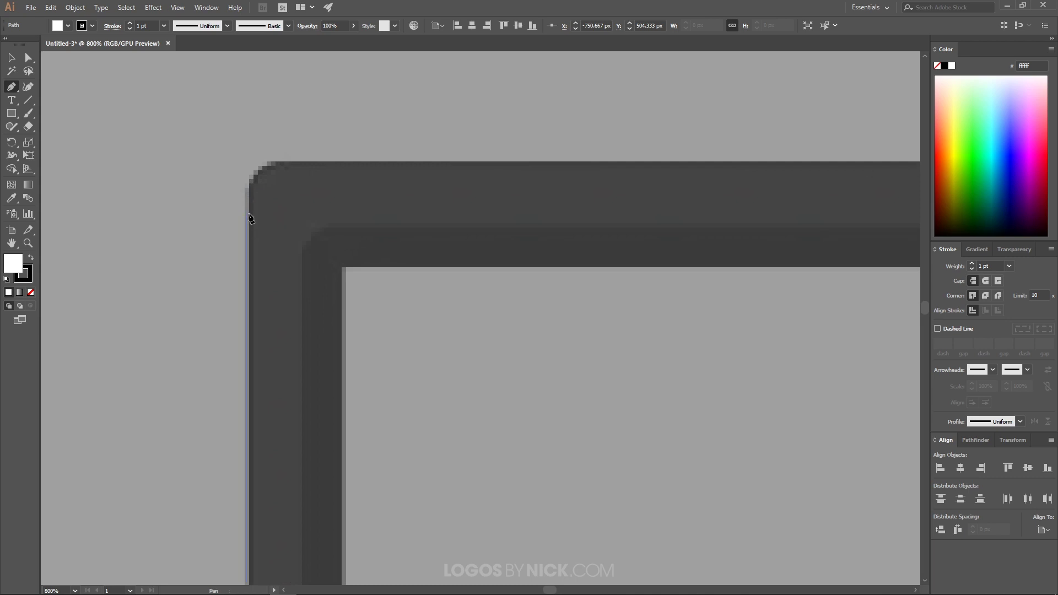
{"action": "left_click", "coordinate": [247, 214]}
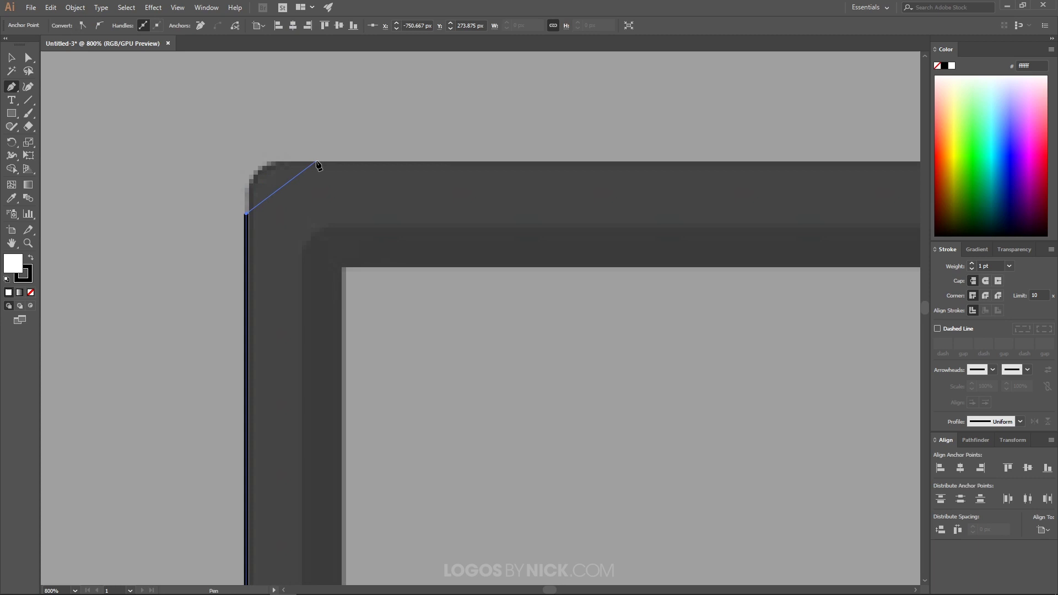
{"action": "left_click_drag", "start_coordinate": [315, 161], "coordinate": [396, 161]}
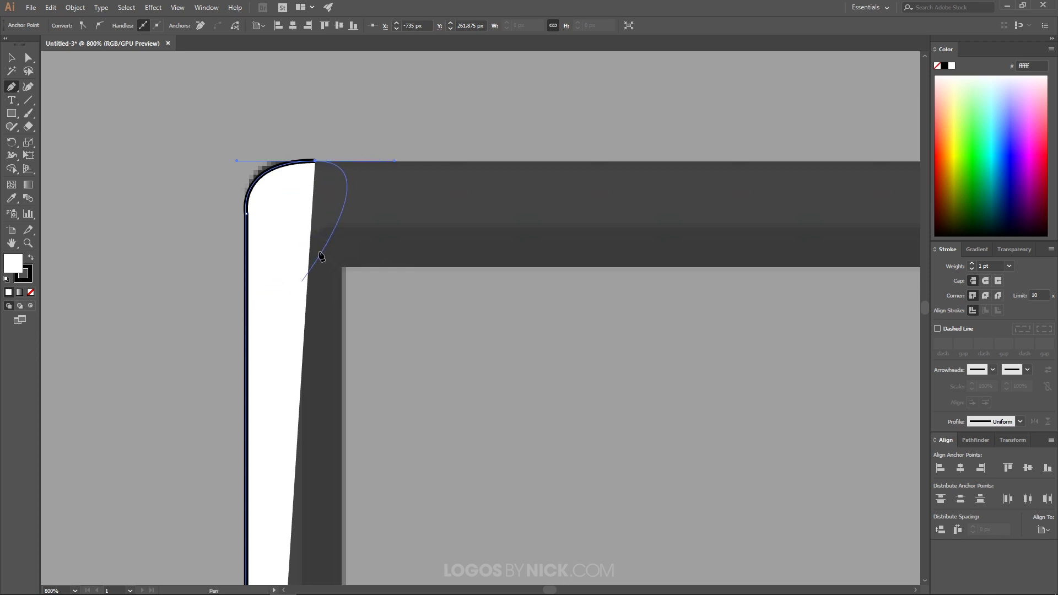
{"action": "left_click", "coordinate": [31, 294]}
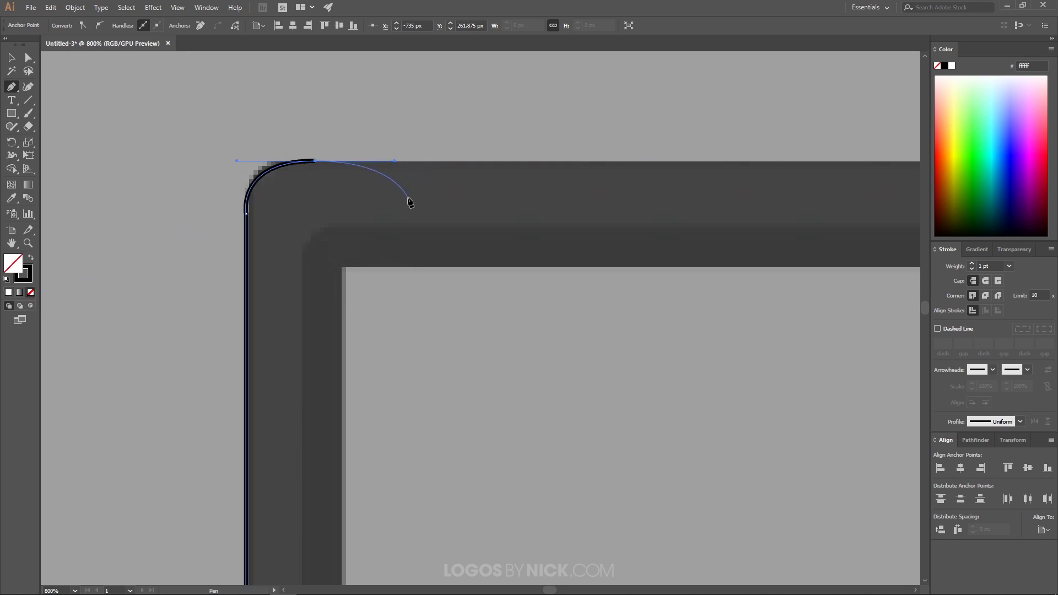
{"action": "left_click", "coordinate": [316, 162]}
Step: Add anchors along the monitor's top edge and curve the path around its top-right corner
{"action": "key", "text": "ctrl+minus"}
{"action": "key", "text": "ctrl+minus"}
{"action": "key", "text": "ctrl+minus"}
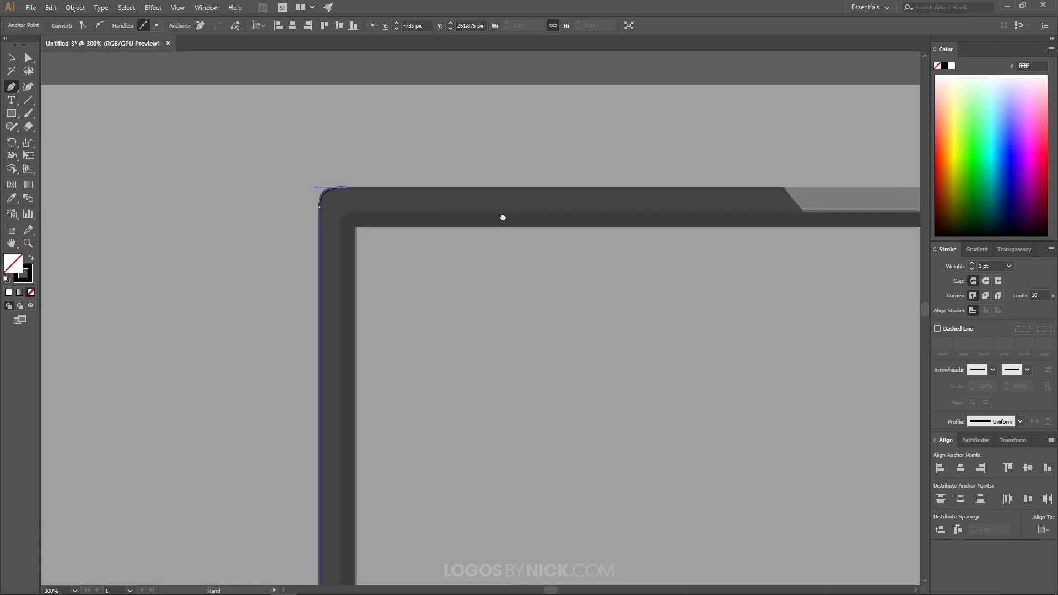
{"action": "left_click_drag", "start_coordinate": [734, 225], "coordinate": [369, 260]}
{"action": "scroll", "coordinate": [583, 236], "scroll_direction": "up", "scroll_amount": 2}
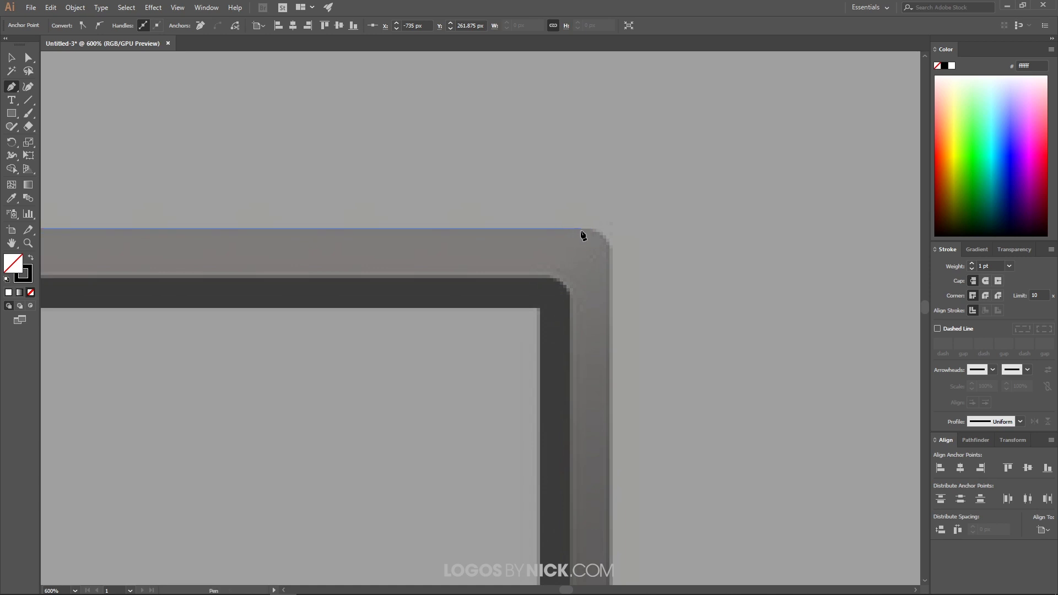
{"action": "left_click", "coordinate": [580, 228], "text": "shift"}
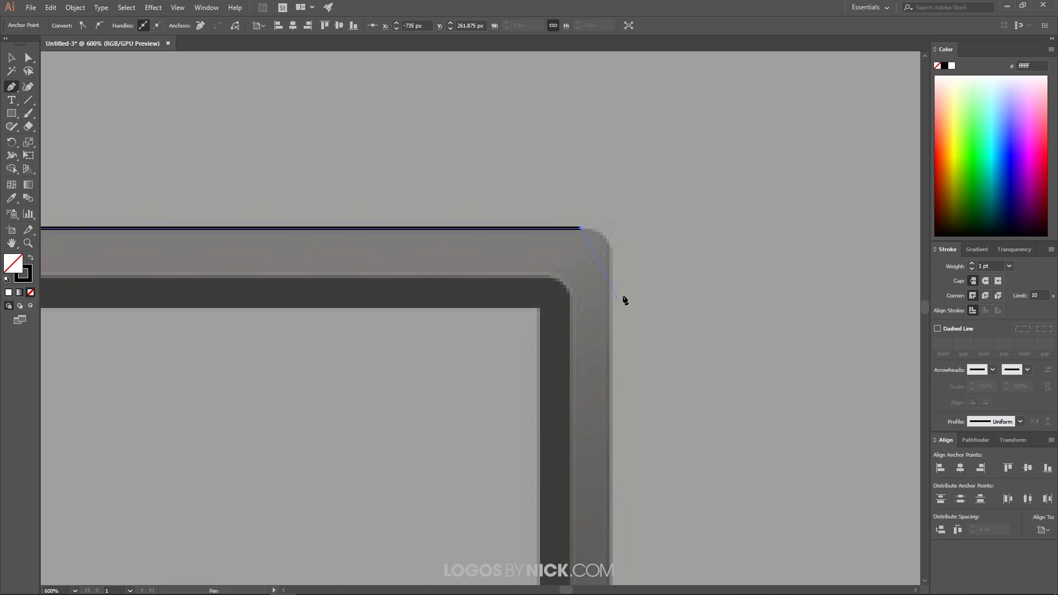
{"action": "left_click", "coordinate": [611, 269]}
{"action": "left_click_drag", "start_coordinate": [616, 312], "coordinate": [611, 302]}
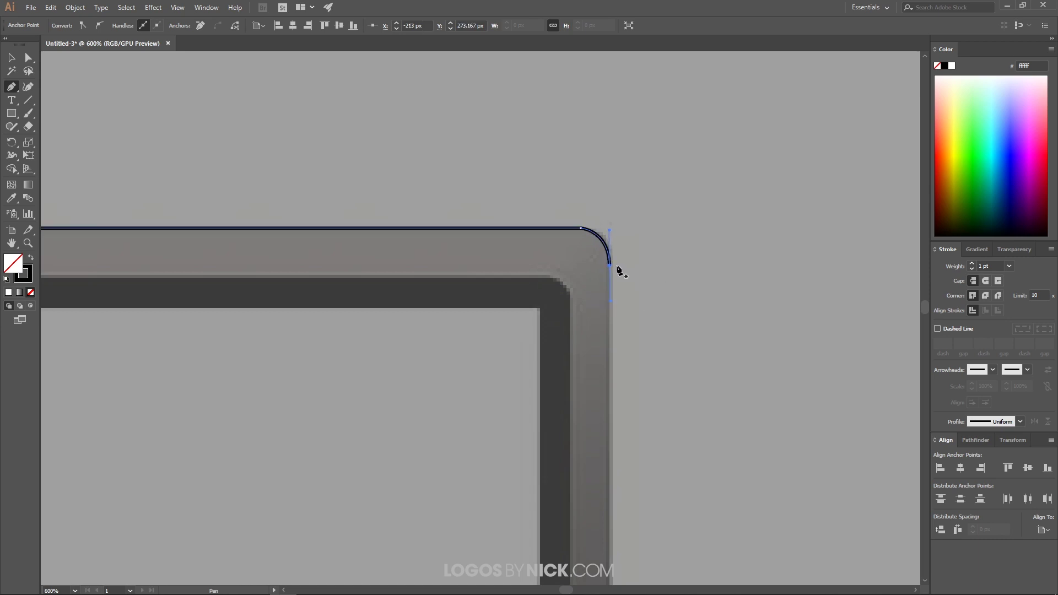
Step: Continue the path down the right side, rounding the bottom-right corner onto the bottom edge
{"action": "scroll", "coordinate": [518, 331], "scroll_direction": "down", "scroll_amount": 1}
{"action": "scroll", "coordinate": [555, 370], "scroll_direction": "down", "scroll_amount": 3}
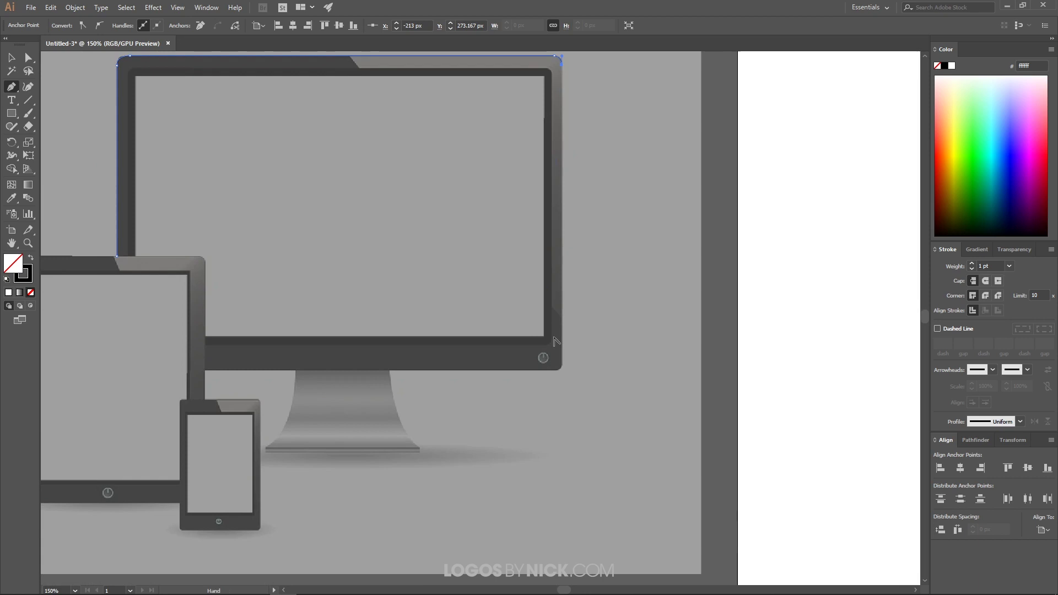
{"action": "scroll", "coordinate": [586, 359], "scroll_direction": "up", "scroll_amount": 3}
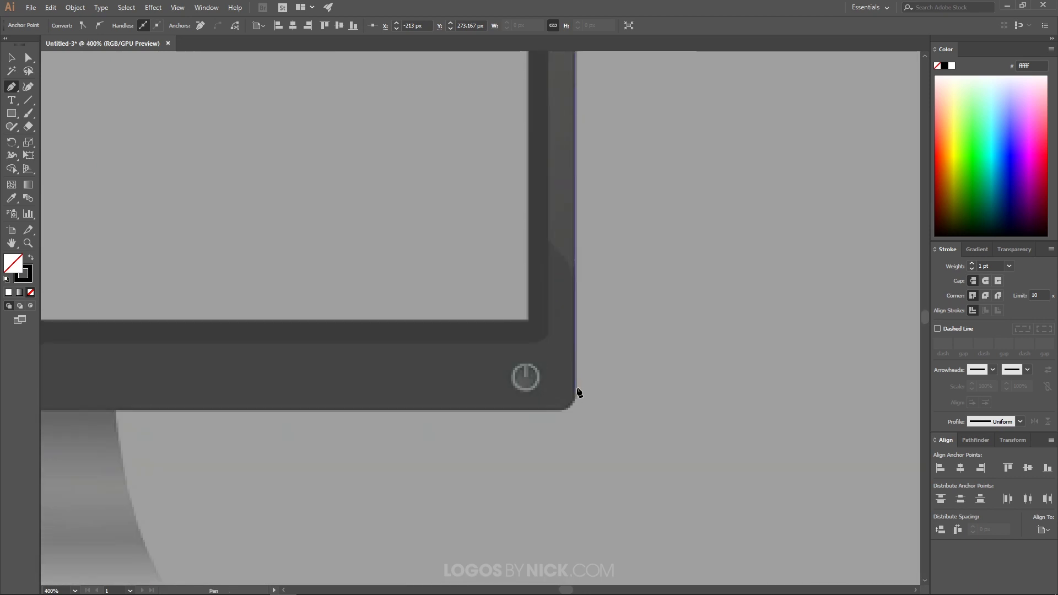
{"action": "scroll", "coordinate": [574, 406], "scroll_direction": "up", "scroll_amount": 3}
{"action": "left_click_drag", "start_coordinate": [562, 408], "coordinate": [459, 406]}
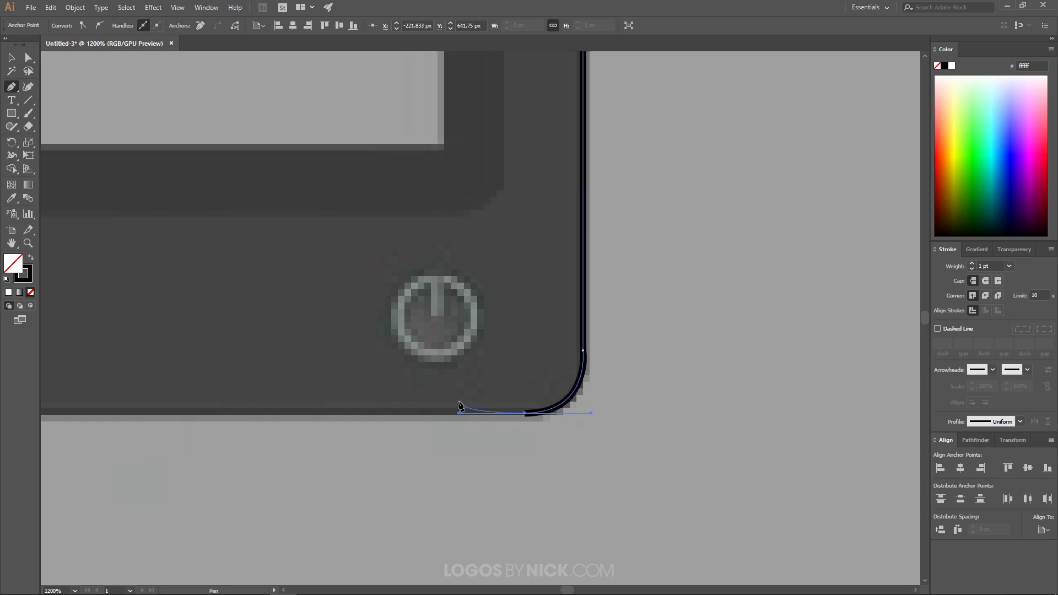
{"action": "left_click_drag", "start_coordinate": [373, 390], "coordinate": [557, 353]}
{"action": "key", "text": "ctrl+minus"}
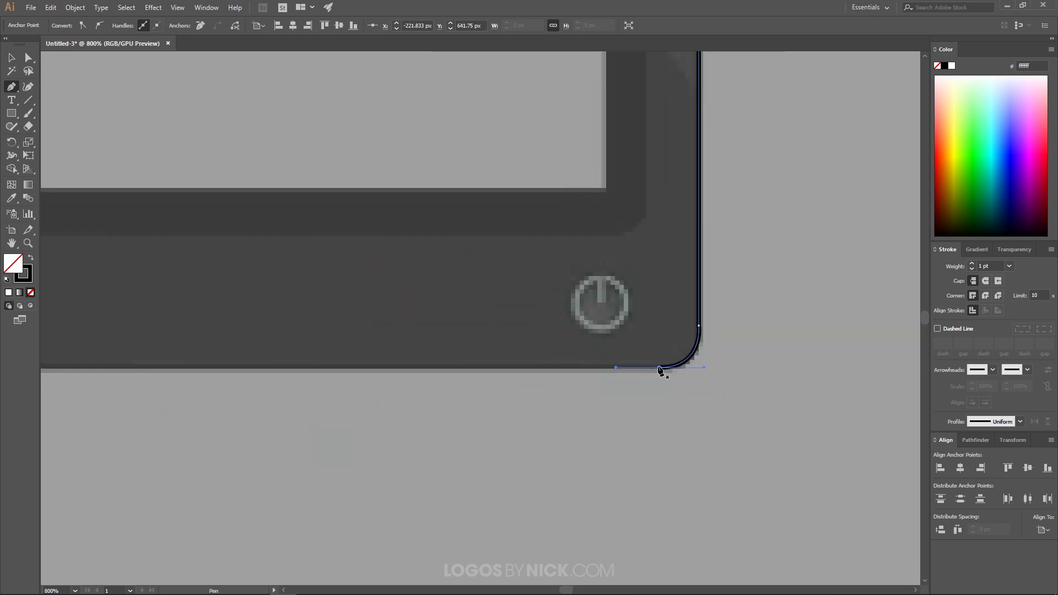
{"action": "key", "text": "ctrl+minus"}
{"action": "key", "text": "ctrl+minus"}
{"action": "key", "text": "ctrl+minus"}
{"action": "key", "text": "ctrl+minus"}
Step: Add anchors along the monitor stand and close the path at its starting anchor
{"action": "left_click_drag", "start_coordinate": [325, 410], "coordinate": [559, 373]}
{"action": "key", "text": "ctrl+plus"}
{"action": "key", "text": "ctrl+plus"}
{"action": "key", "text": "ctrl+plus"}
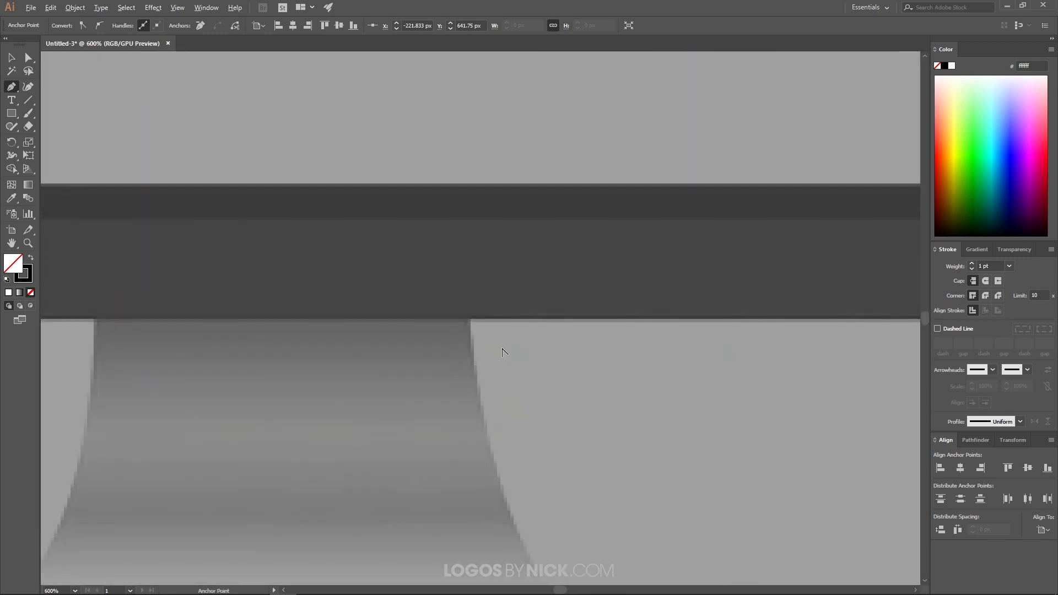
{"action": "left_click", "coordinate": [467, 322]}
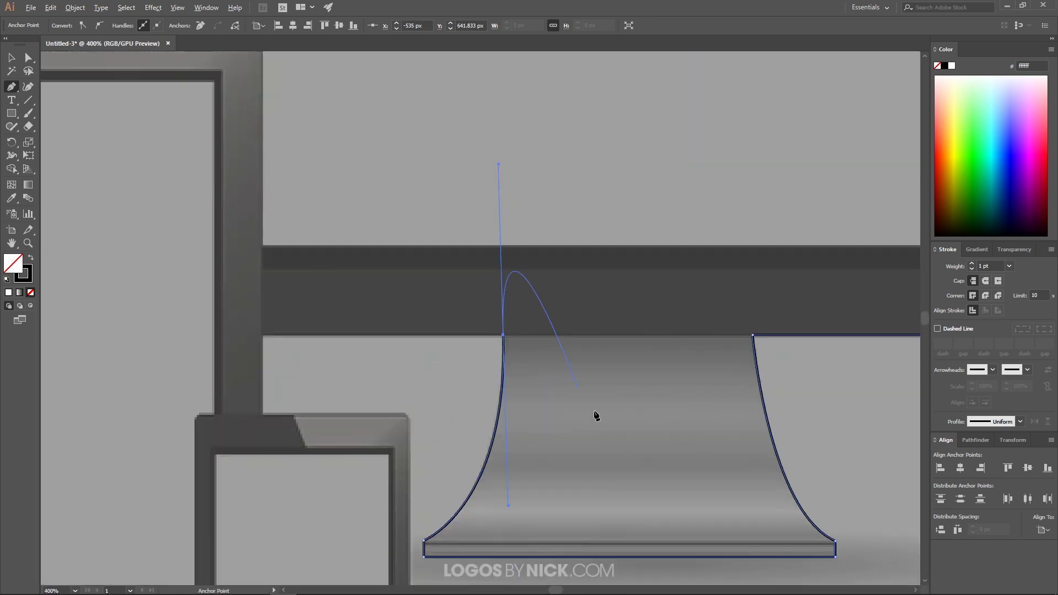
{"action": "left_click", "coordinate": [503, 336], "text": "alt"}
{"action": "left_click_drag", "start_coordinate": [242, 337], "coordinate": [354, 237]}
{"action": "key", "text": "ctrl+plus"}
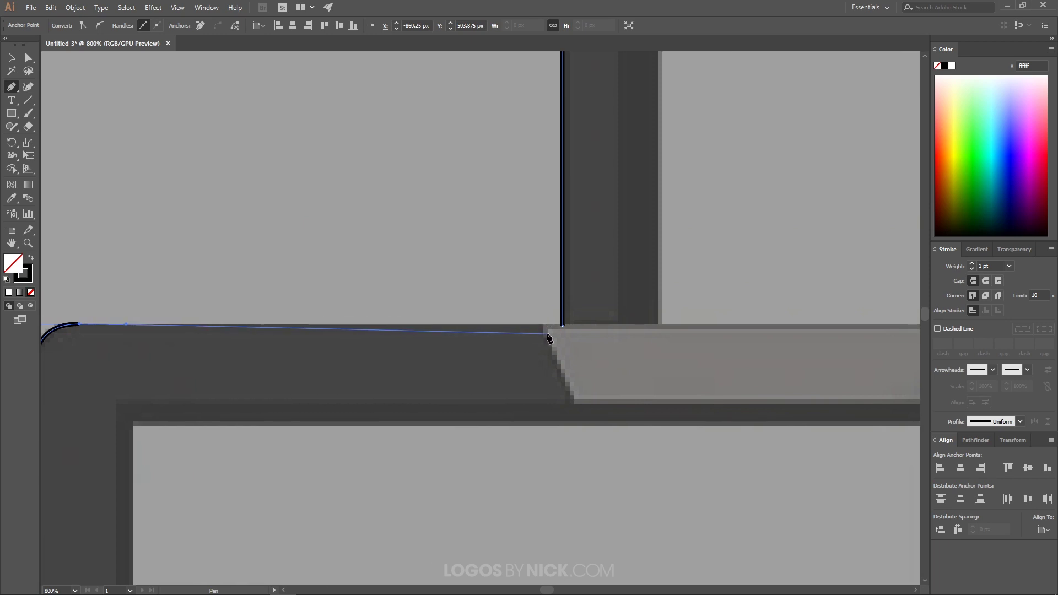
{"action": "left_click", "coordinate": [563, 329]}
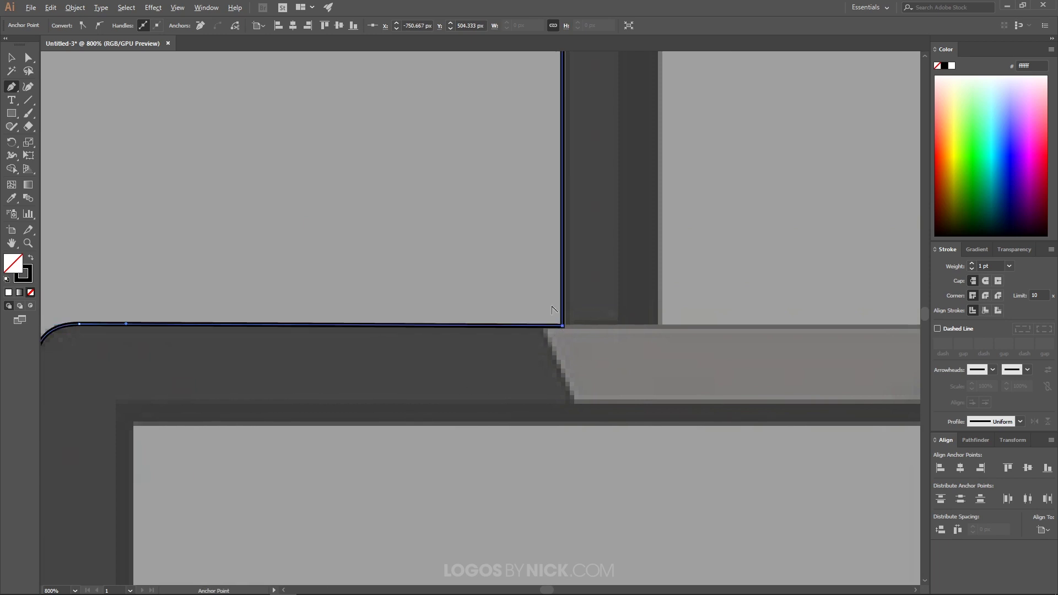
{"action": "key", "text": "ctrl+minus"}
{"action": "key", "text": "ctrl+minus"}
{"action": "key", "text": "ctrl+minus"}
{"action": "key", "text": "ctrl+minus"}
{"action": "key", "text": "ctrl+minus"}
{"action": "key", "text": "ctrl+minus"}
{"action": "left_click_drag", "start_coordinate": [753, 371], "coordinate": [615, 368]}
Step: Move the outline aside to check it against the image, then undo the move and deselect
{"action": "left_click", "coordinate": [11, 57]}
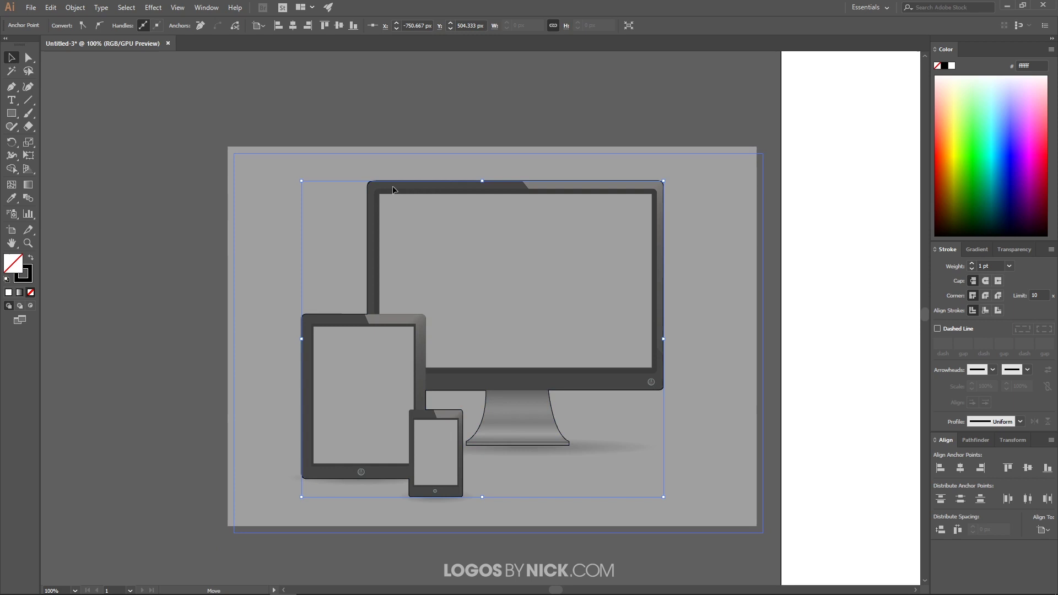
{"action": "left_click_drag", "start_coordinate": [130, 176], "coordinate": [373, 116]}
{"action": "left_click", "coordinate": [421, 113]}
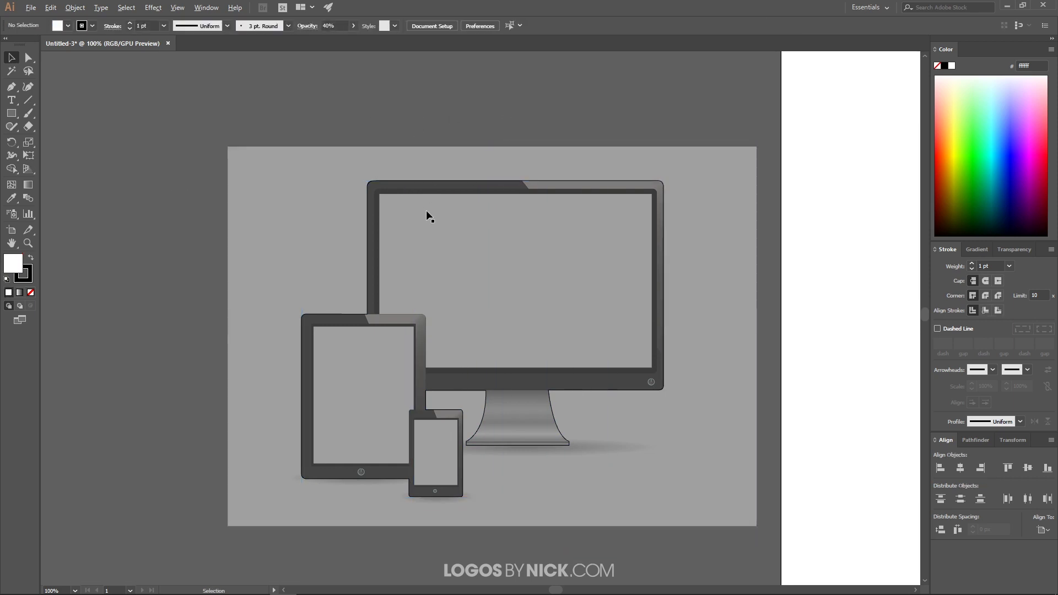
{"action": "scroll", "coordinate": [426, 212], "scroll_direction": "down", "scroll_amount": 1}
{"action": "left_click_drag", "start_coordinate": [318, 313], "coordinate": [151, 222]}
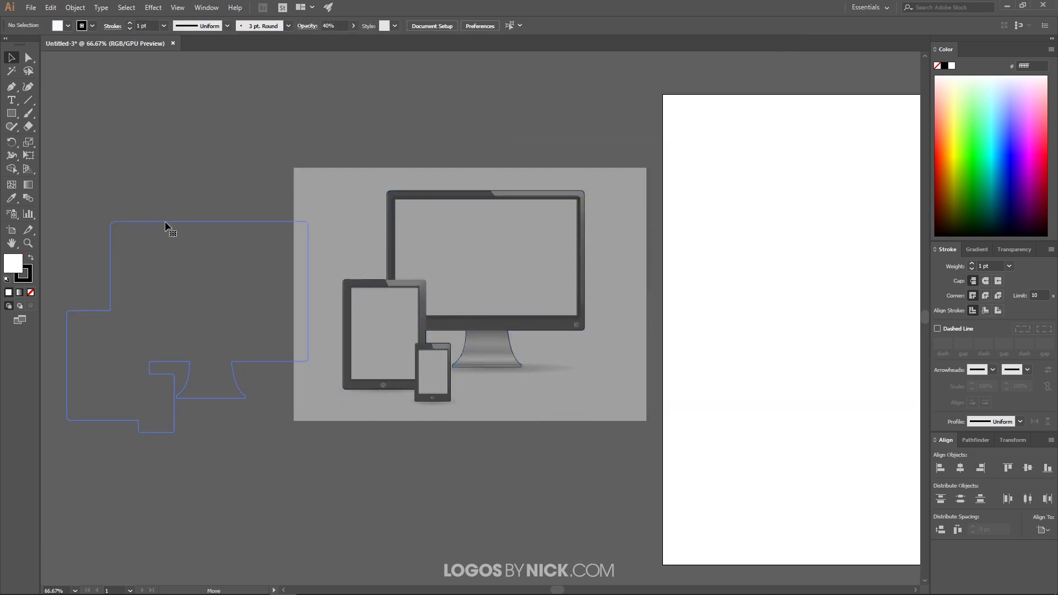
{"action": "left_click", "coordinate": [232, 498]}
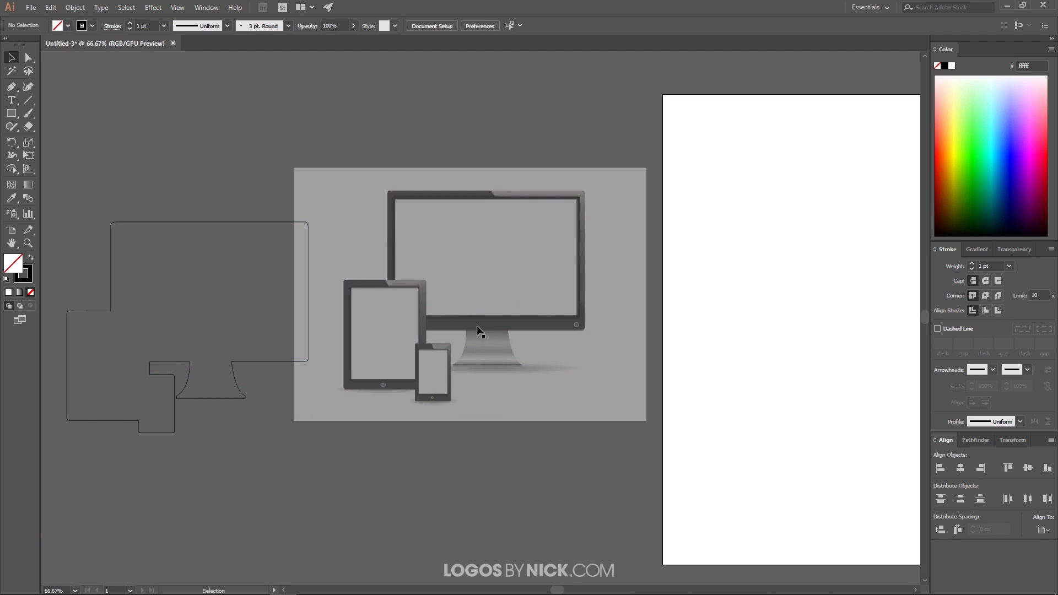
{"action": "key", "text": "ctrl+z"}
{"action": "left_click", "coordinate": [462, 495]}
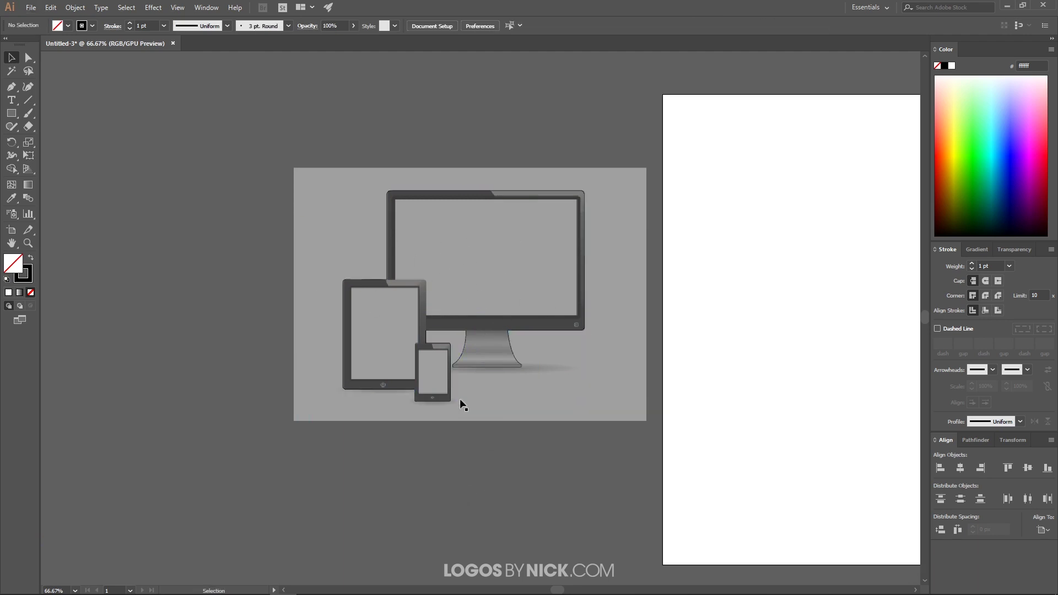
Step: Raise the devices image's opacity back to 100%
{"action": "left_click", "coordinate": [607, 211]}
{"action": "left_click", "coordinate": [403, 26]}
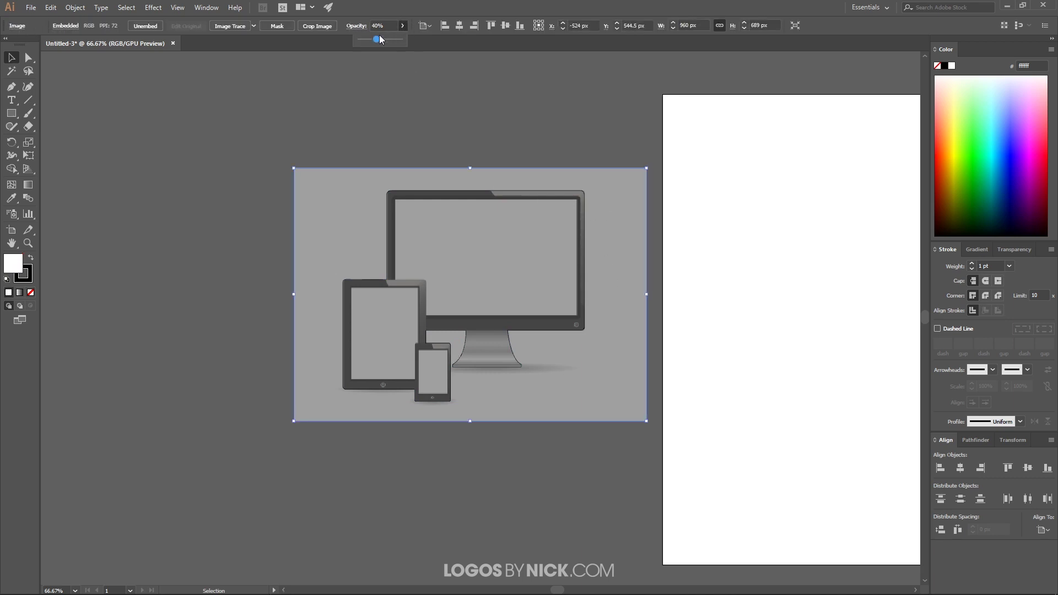
{"action": "left_click_drag", "start_coordinate": [381, 39], "coordinate": [400, 39]}
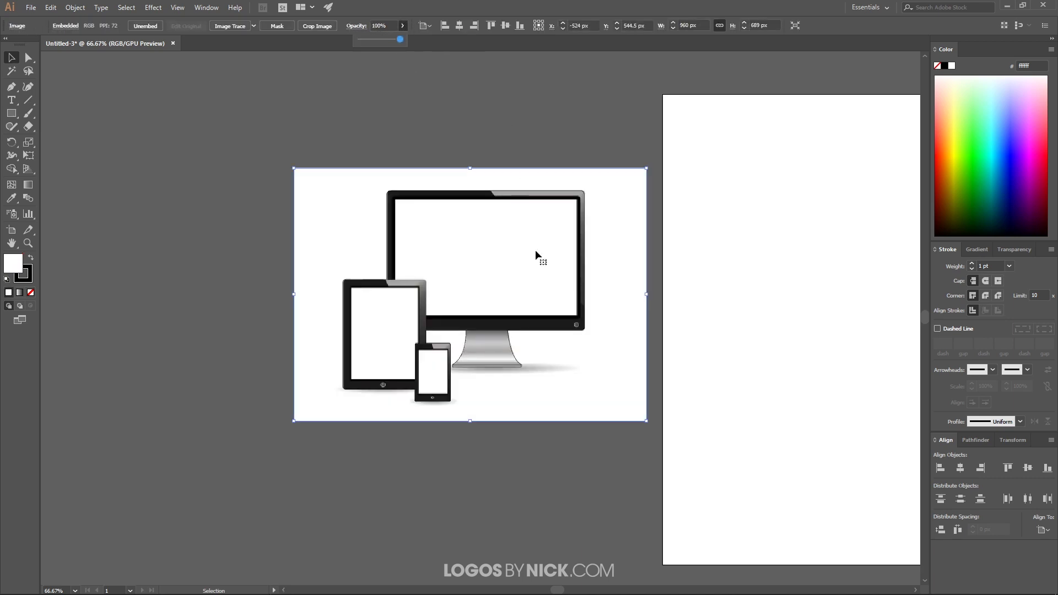
{"action": "left_click", "coordinate": [358, 282]}
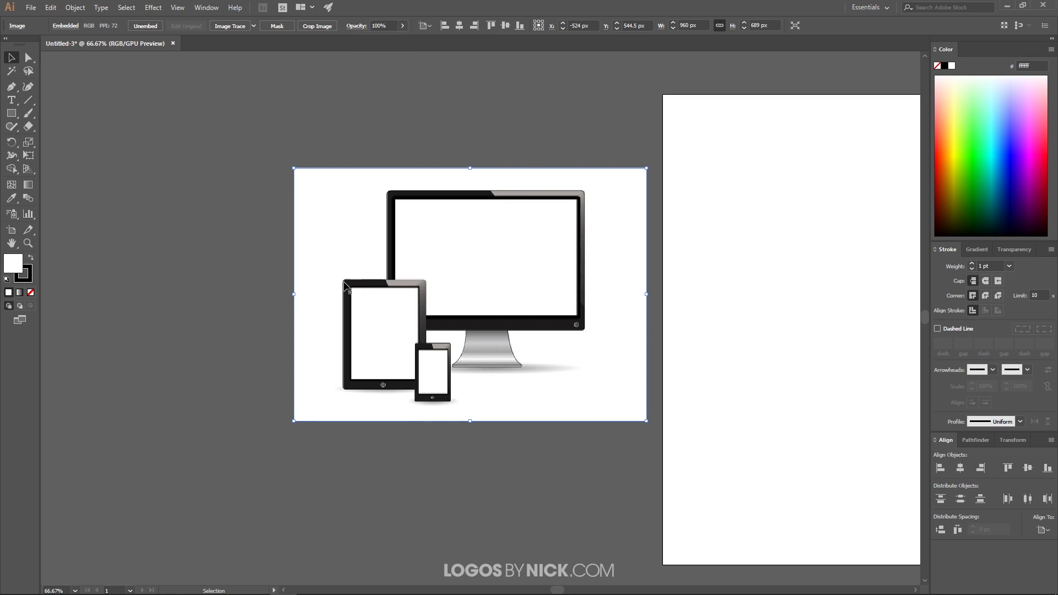
Step: Select the traced outline with the image and make a clipping mask
{"action": "left_click", "coordinate": [345, 285]}
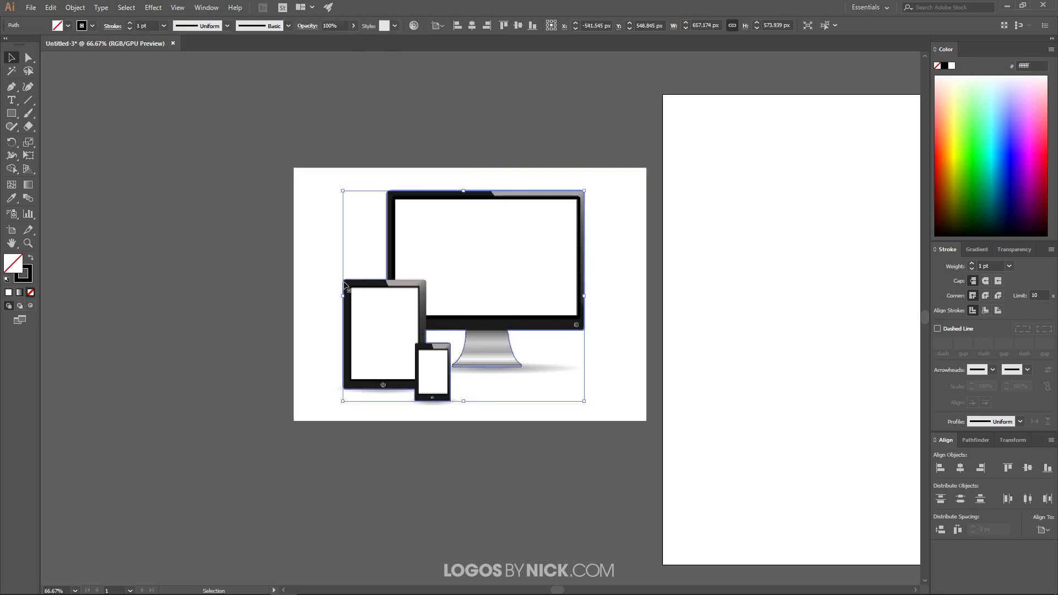
{"action": "left_click", "coordinate": [322, 210], "text": "shift"}
{"action": "left_click", "coordinate": [75, 7]}
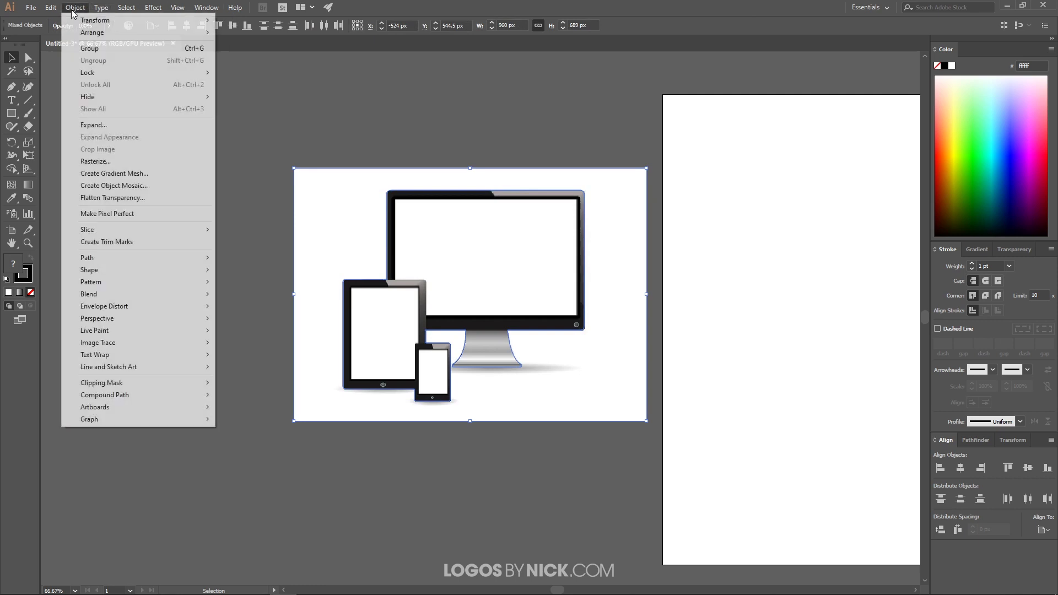
{"action": "mouse_move", "coordinate": [127, 381]}
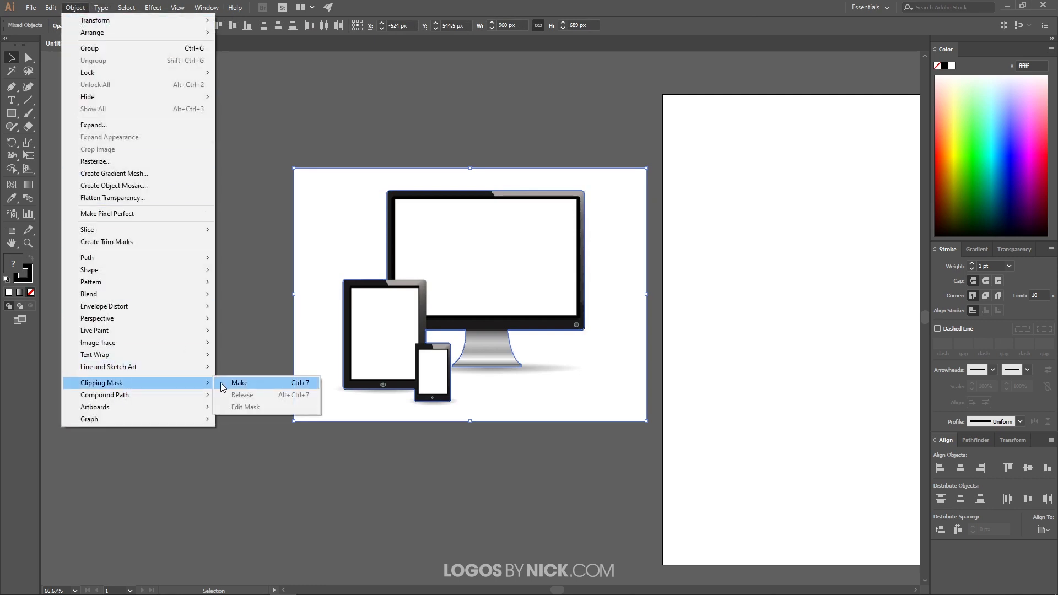
{"action": "left_click", "coordinate": [222, 383]}
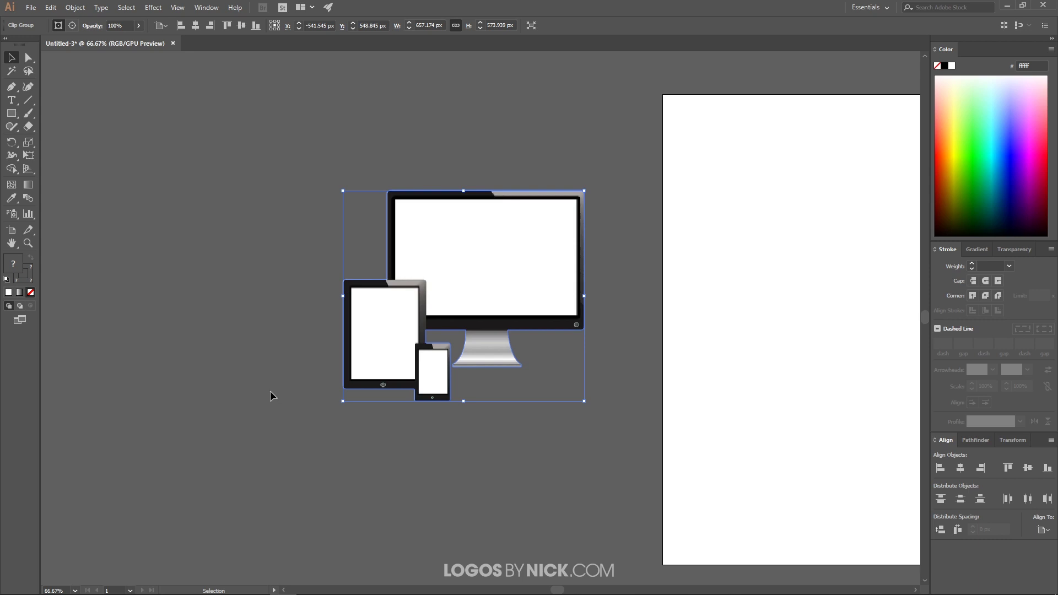
Step: Create a 657.17 × 573.94 px artboard fitted to the clipped devices and delete Artboard 1
{"action": "left_click", "coordinate": [11, 231]}
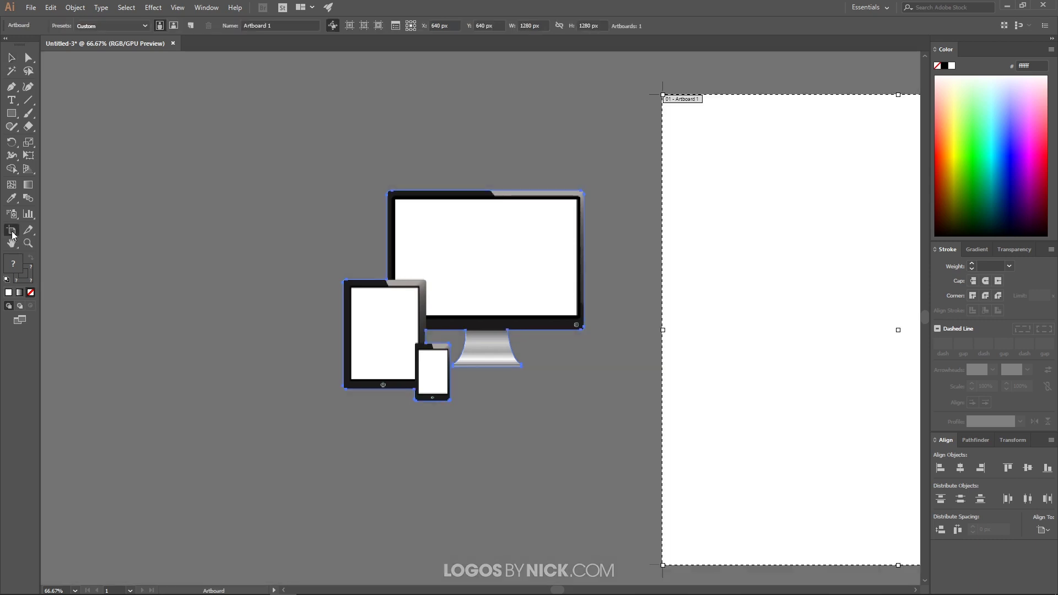
{"action": "left_click", "coordinate": [503, 236]}
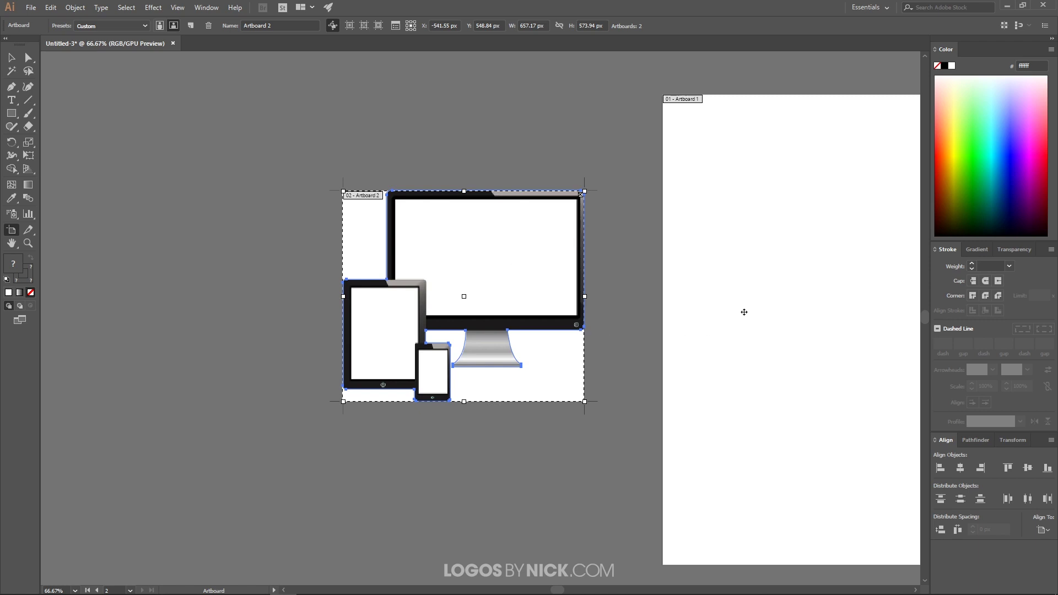
{"action": "left_click_drag", "start_coordinate": [744, 310], "coordinate": [428, 297]}
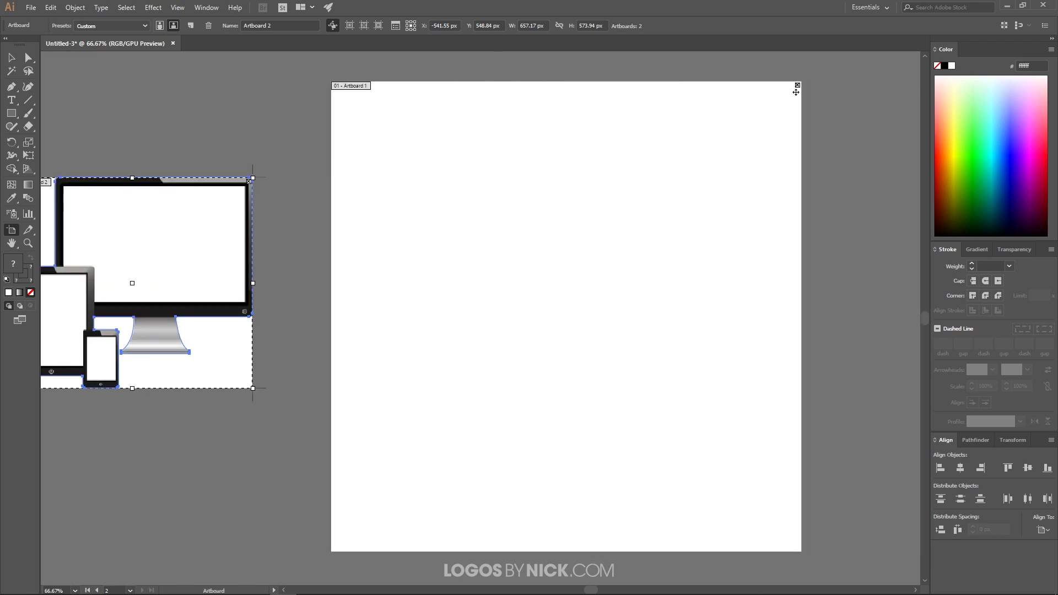
{"action": "left_click", "coordinate": [797, 85]}
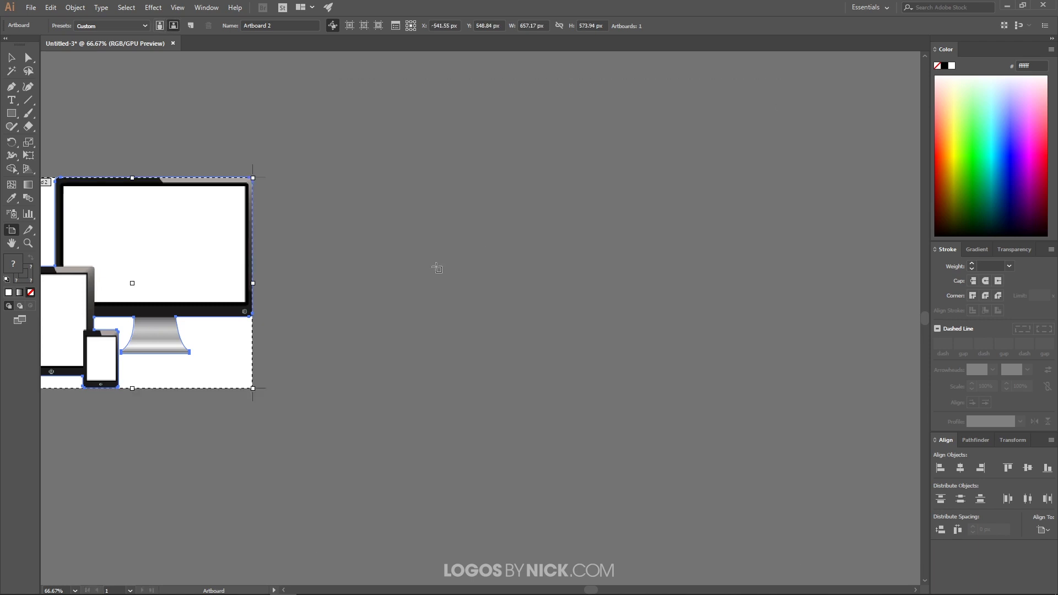
{"action": "left_click_drag", "start_coordinate": [437, 266], "coordinate": [650, 286]}
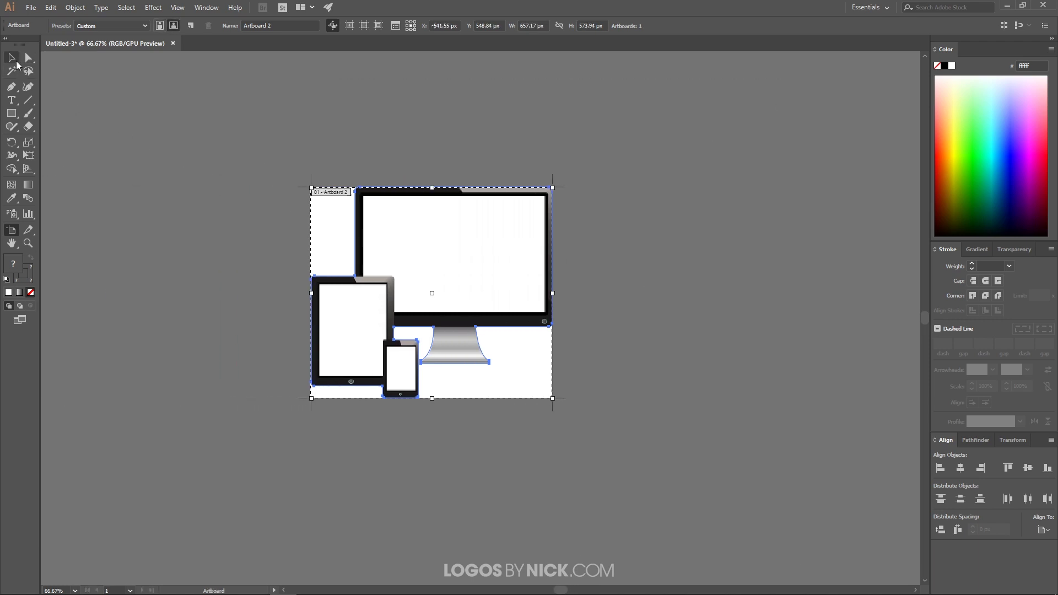
Step: Switch to Selection, deselect the artwork, and open the Export for Screens dialog
{"action": "key", "text": "v"}
{"action": "left_click", "coordinate": [620, 285]}
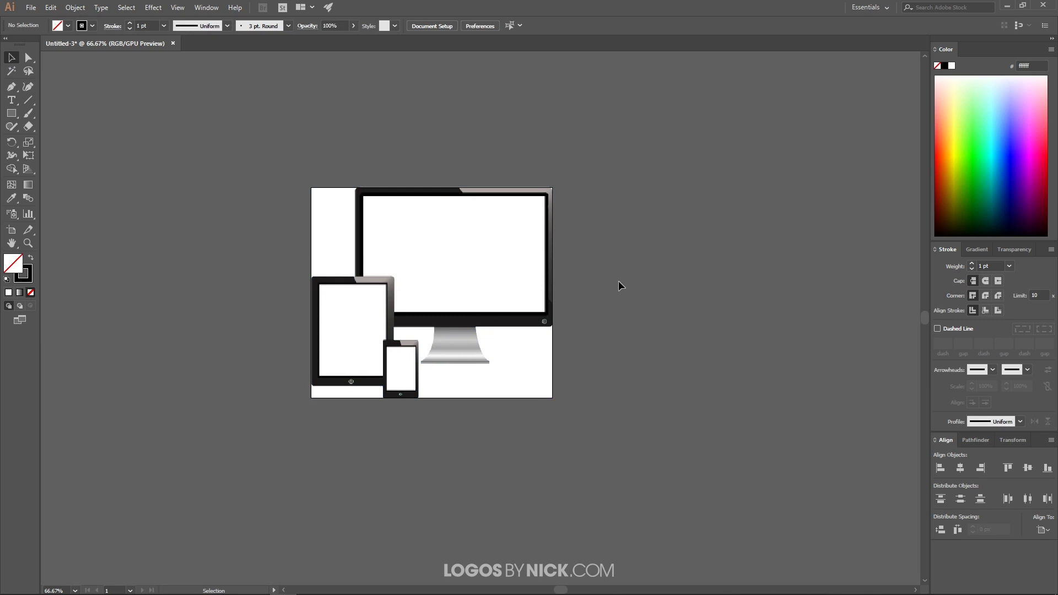
{"action": "left_click", "coordinate": [31, 8]}
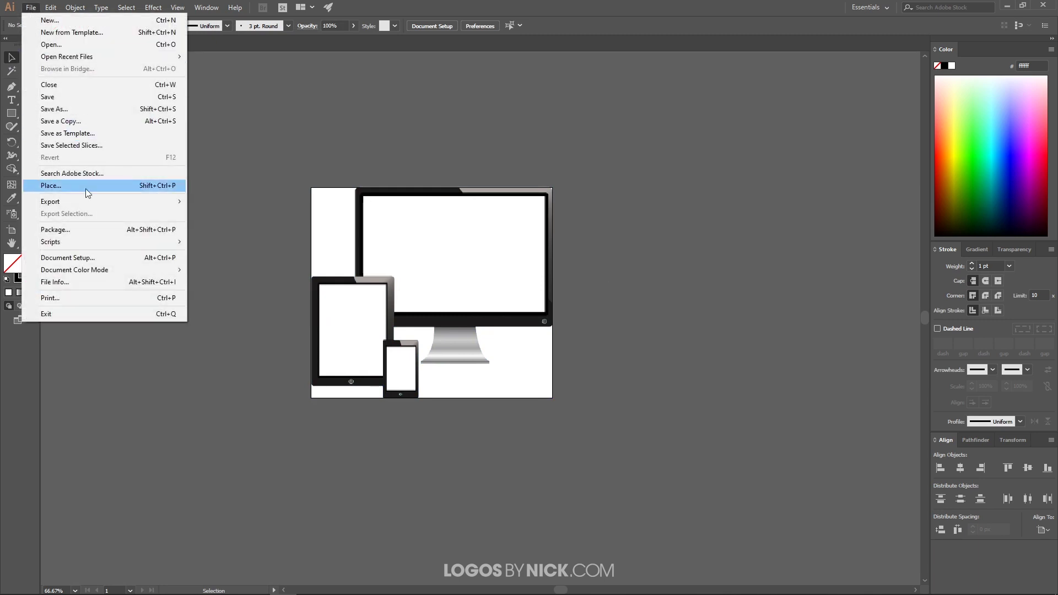
{"action": "mouse_move", "coordinate": [80, 203]}
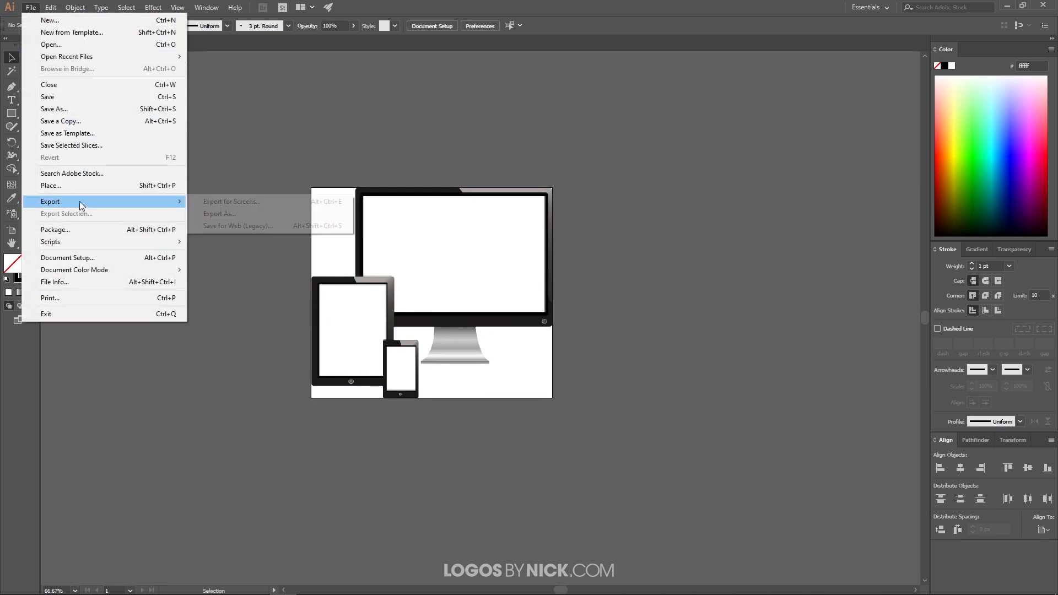
{"action": "left_click", "coordinate": [235, 202]}
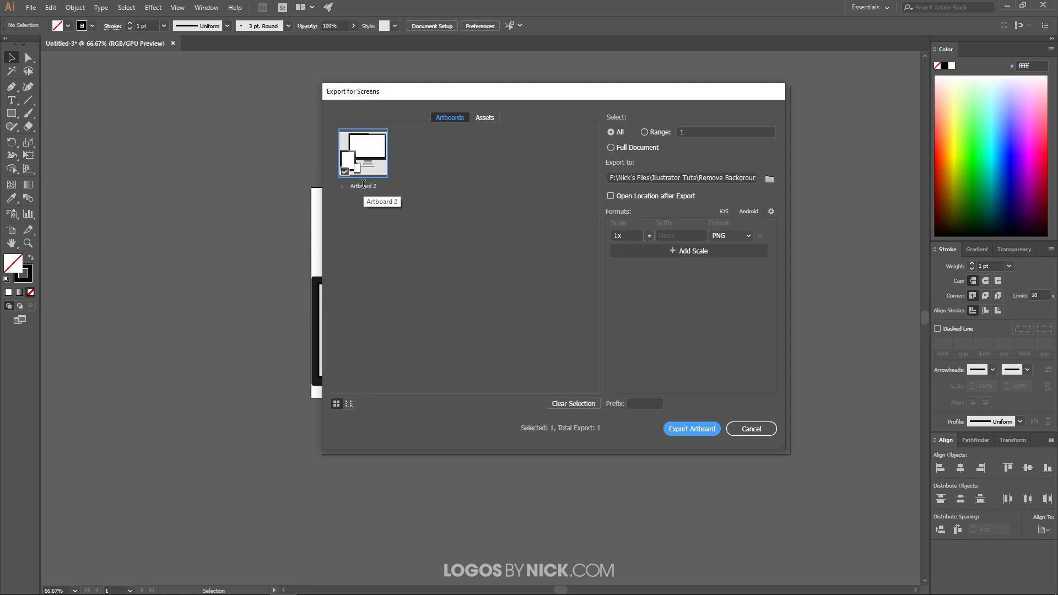
Step: Rename Artboard 2 to 'screens', keeping the existing export folder and PNG format at 1x
{"action": "double_click", "coordinate": [363, 185]}
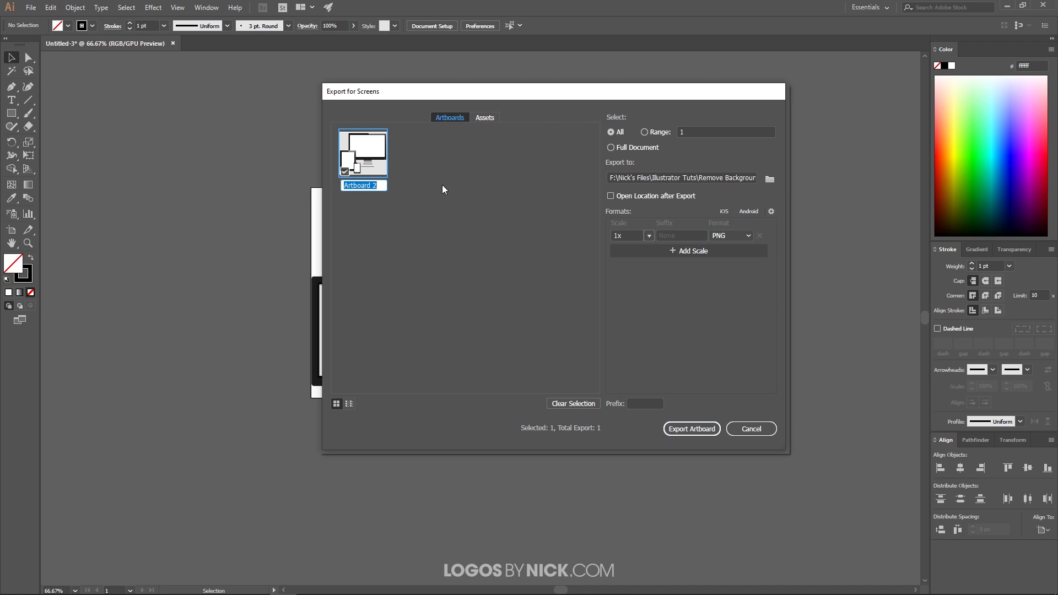
{"action": "type", "text": "screens"}
{"action": "left_click", "coordinate": [770, 179]}
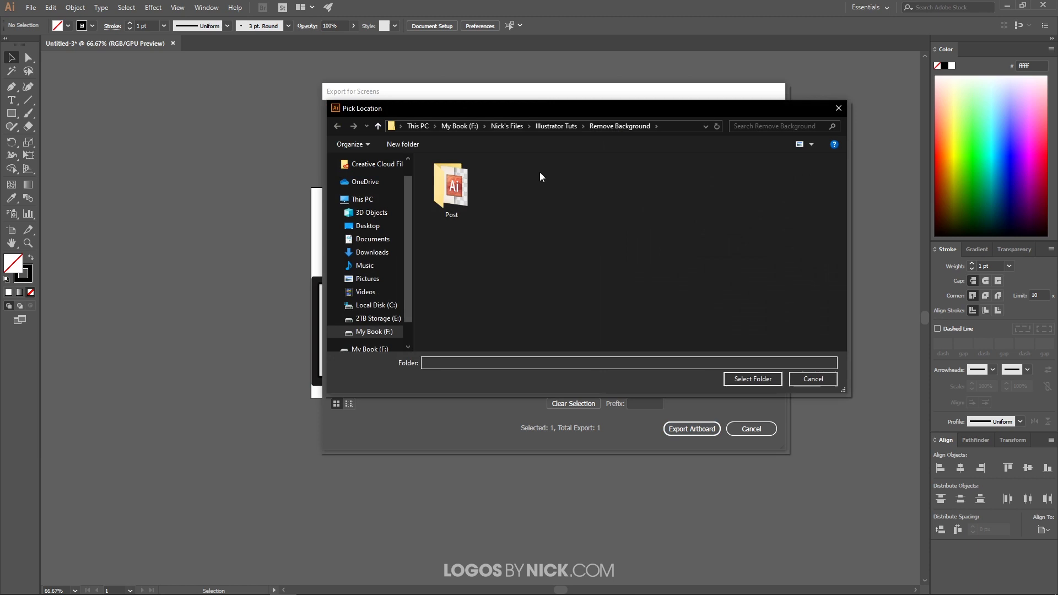
{"action": "left_click", "coordinate": [813, 384]}
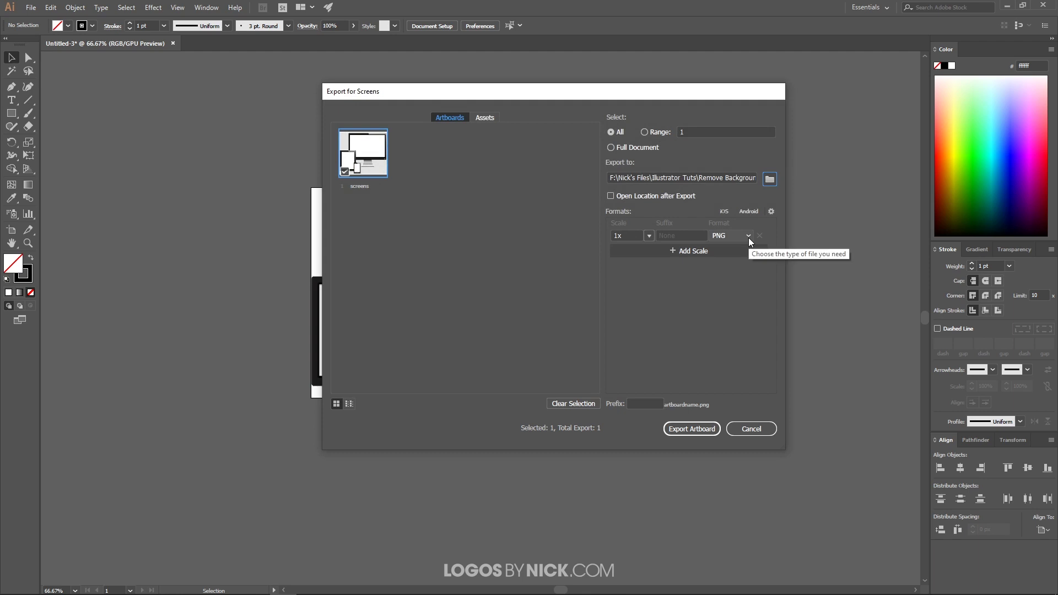
{"action": "left_click", "coordinate": [748, 236]}
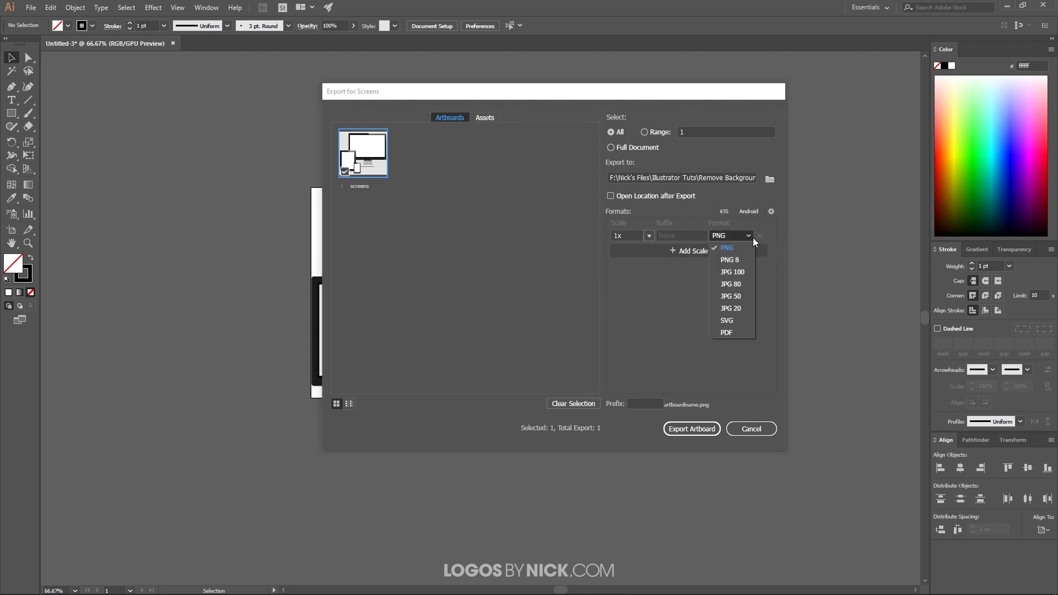
{"action": "left_click", "coordinate": [732, 249]}
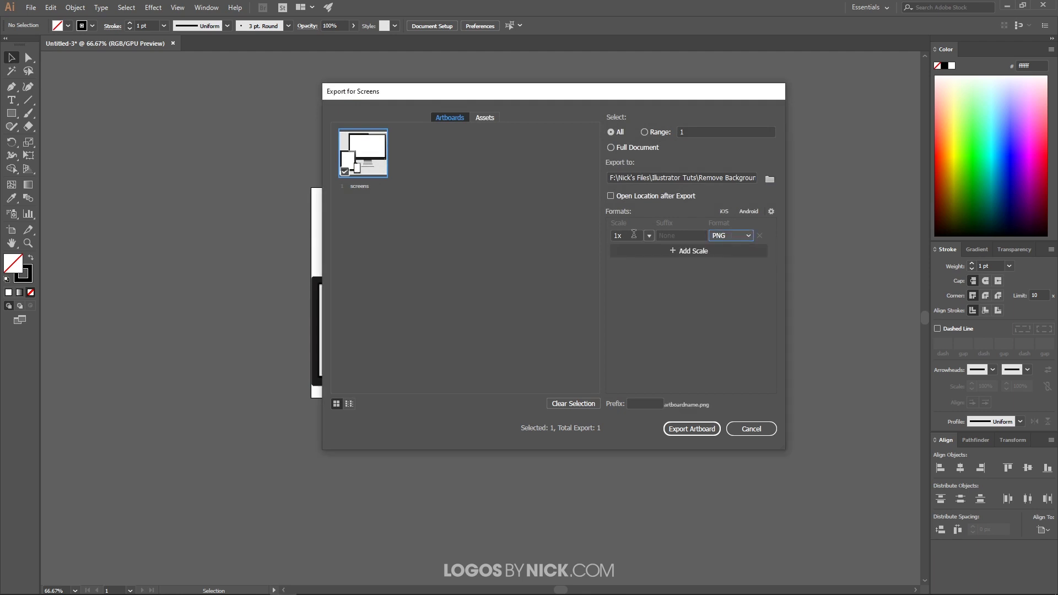
{"action": "left_click", "coordinate": [630, 235]}
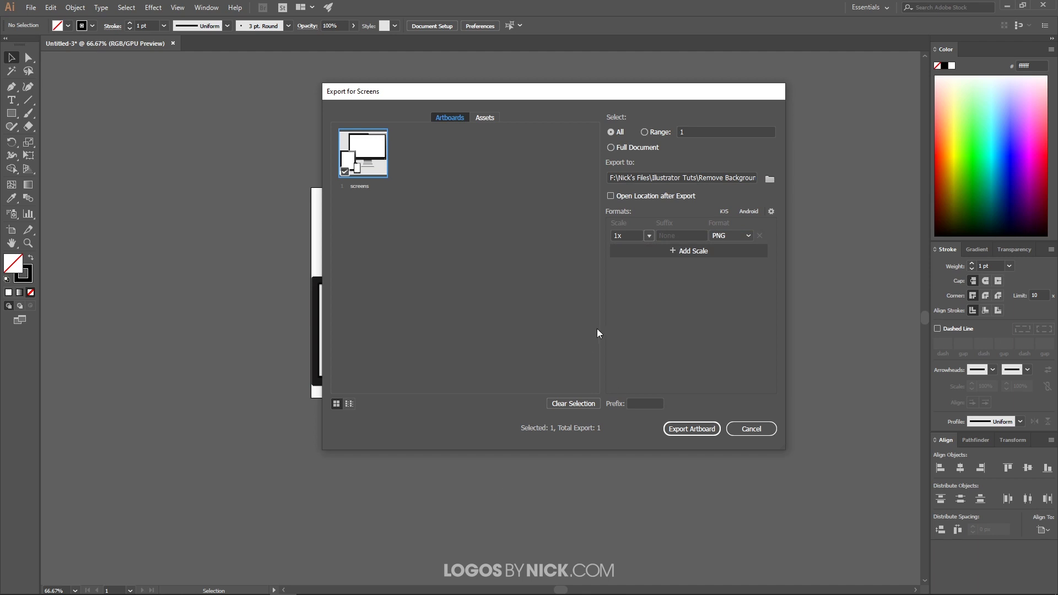
Step: Export the 'screens' artboard as a 1x PNG file named screens.png
{"action": "left_click", "coordinate": [692, 430]}
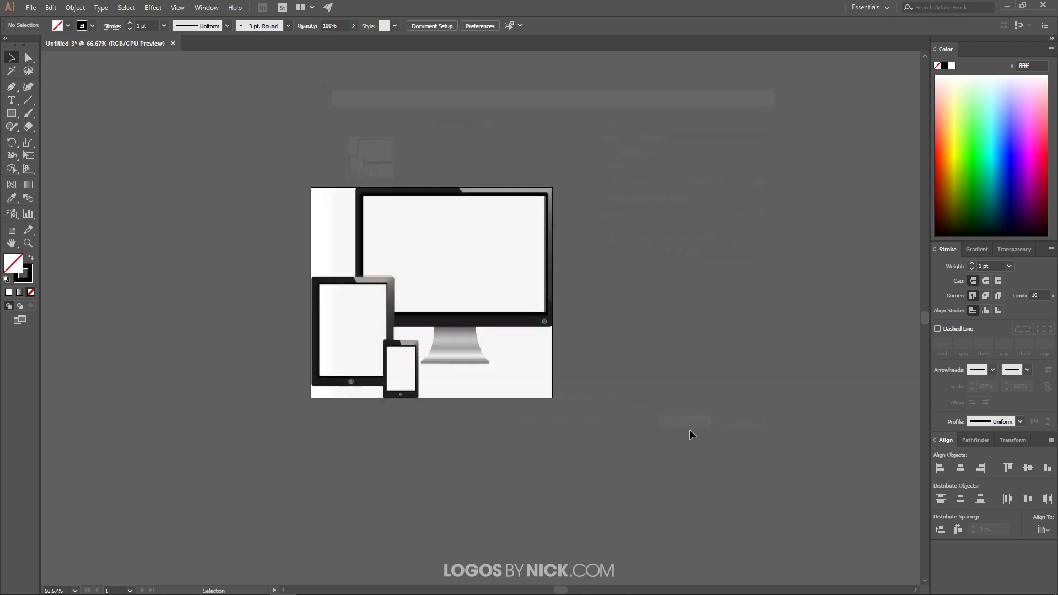